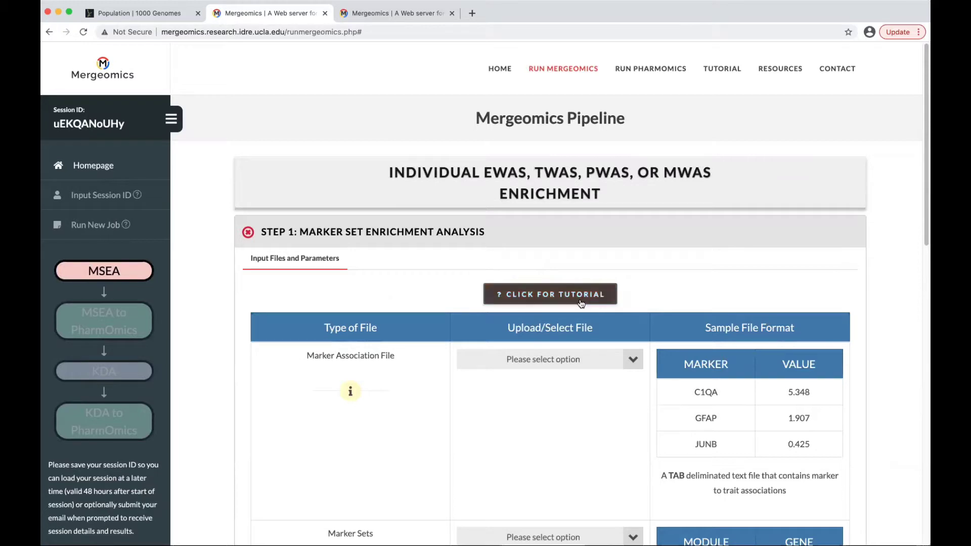
Show the tutorial explanations for the marker set enrichment step, review the MSEA parameter comments, and close the tutorial.
click(549, 297)
scroll(727, 315, down, 10)
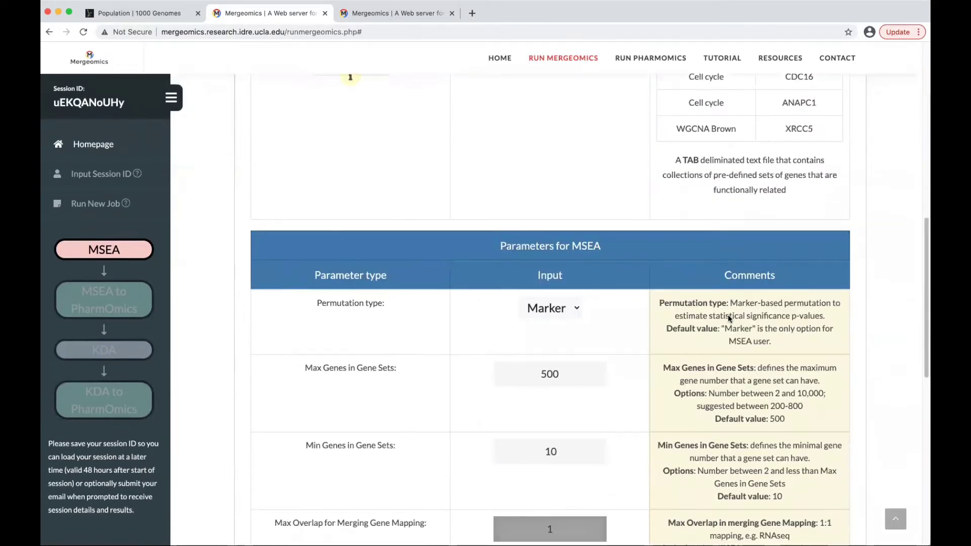
scroll(727, 314, down, 5)
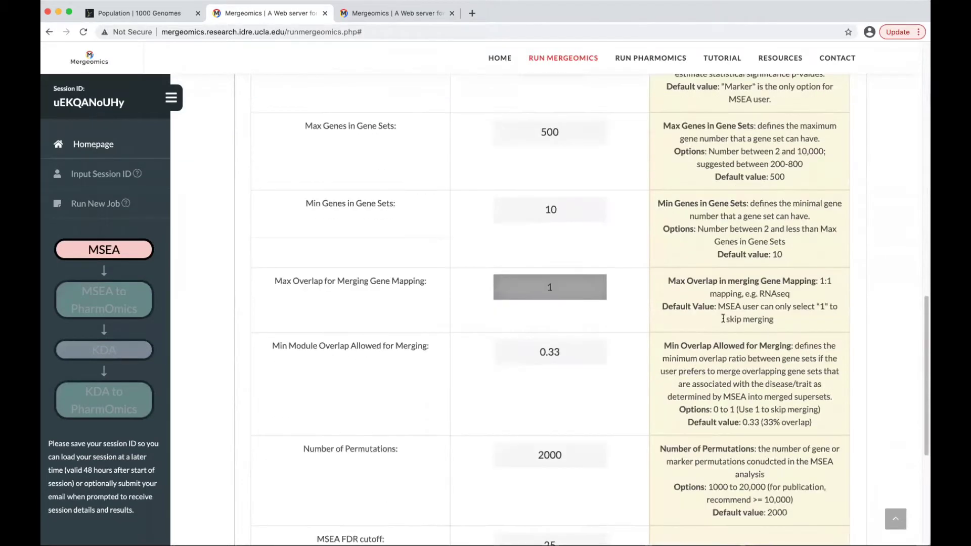
scroll(723, 318, up, 15)
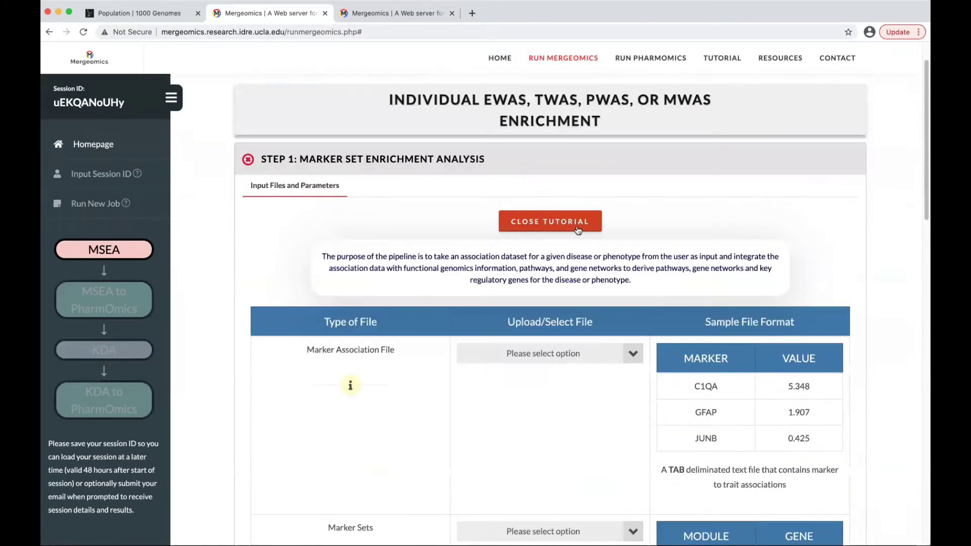
click(578, 228)
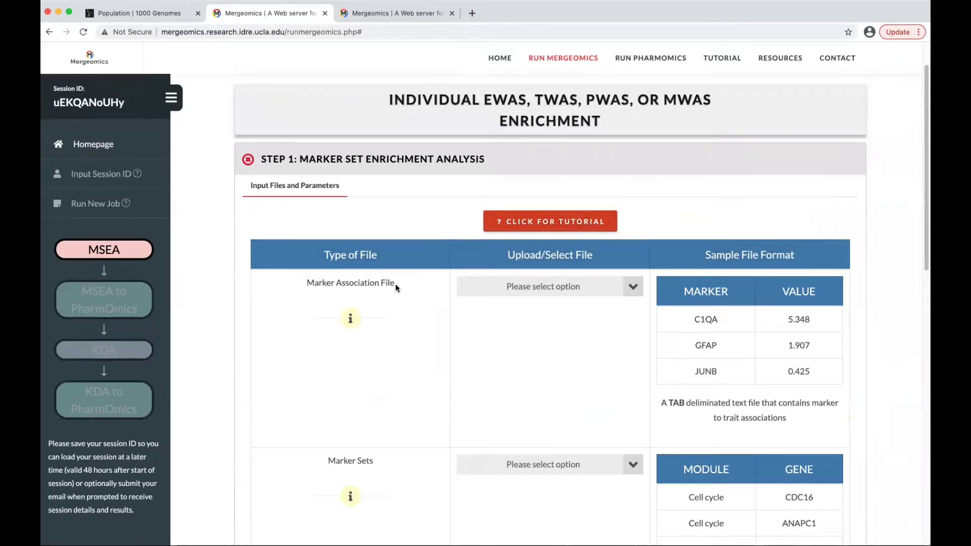
Set the marker association file to uploading own association data and examine its sample column format and gene identifier conversion options.
click(513, 287)
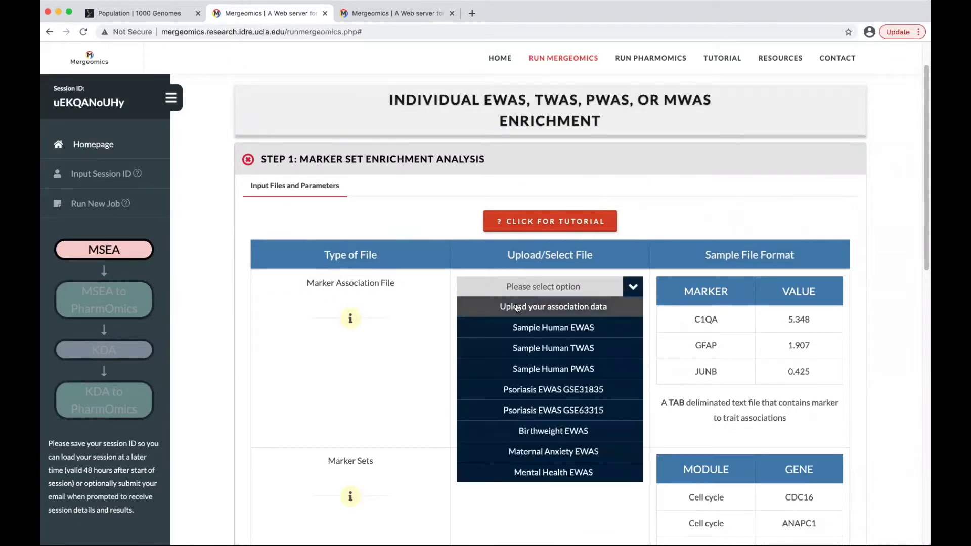
click(517, 307)
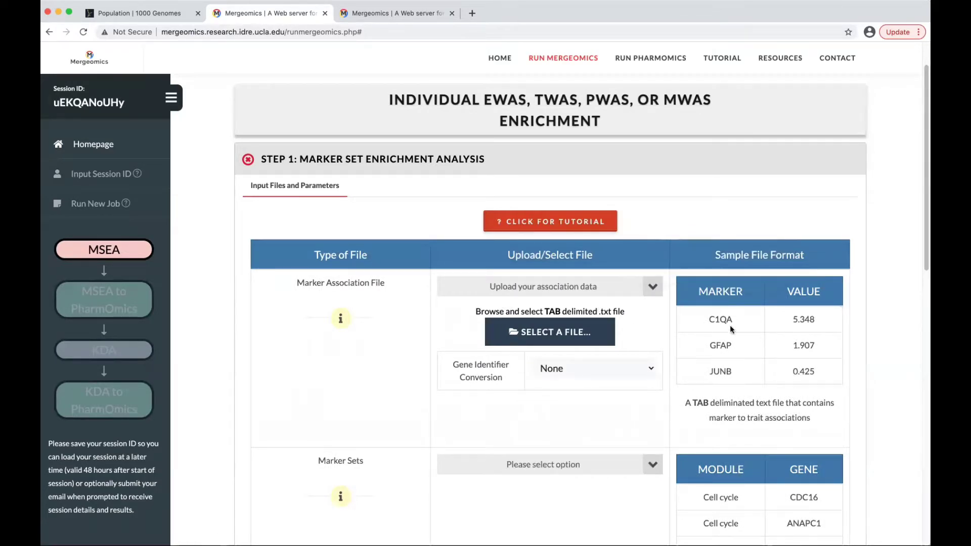
mouse_move(717, 298)
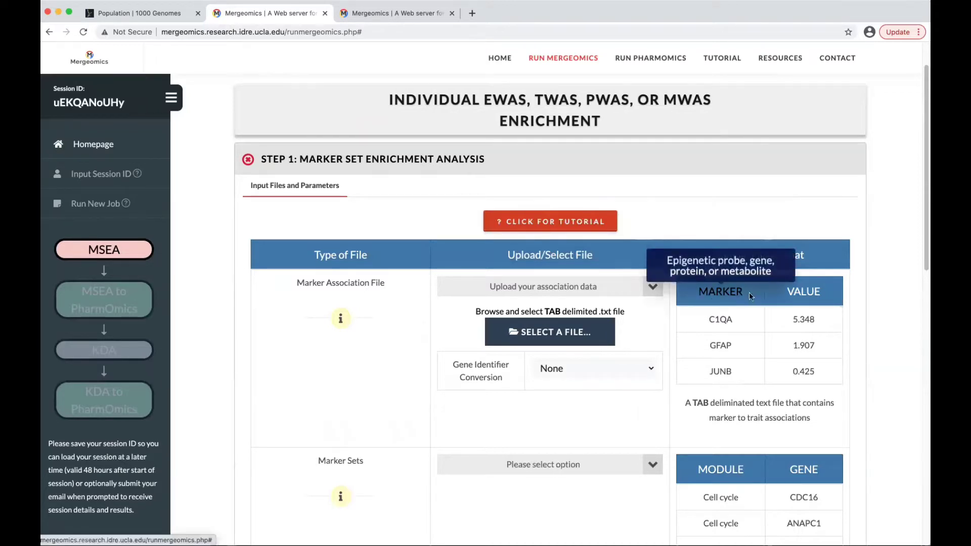
mouse_move(792, 296)
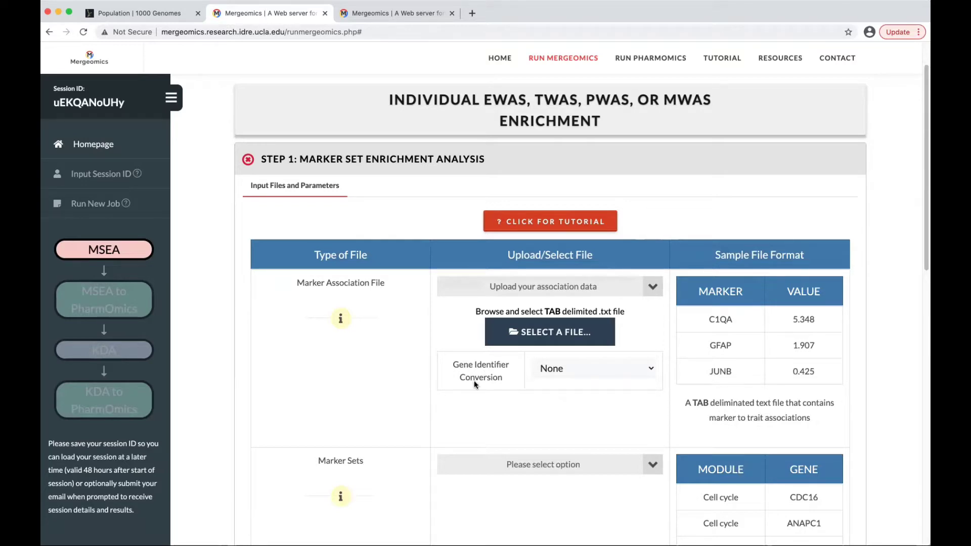
click(592, 370)
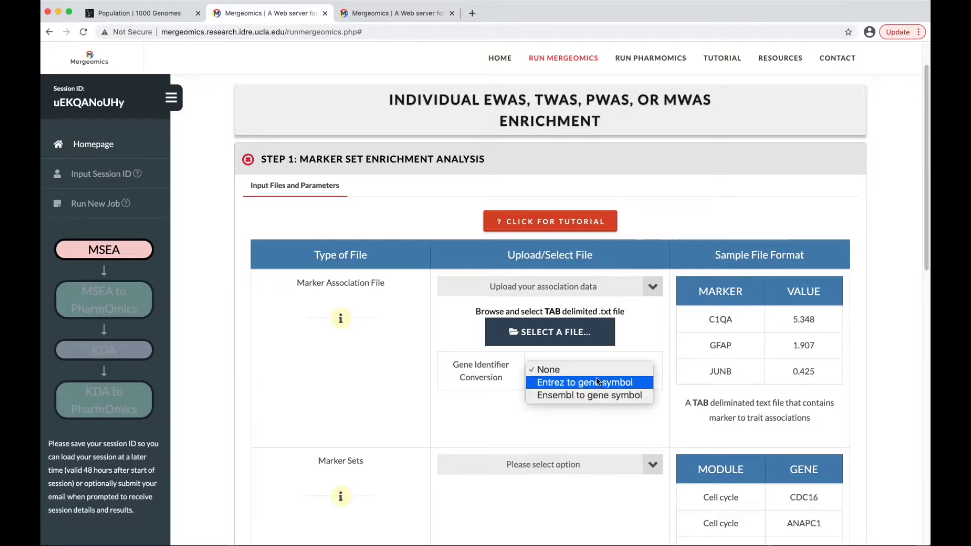
click(472, 283)
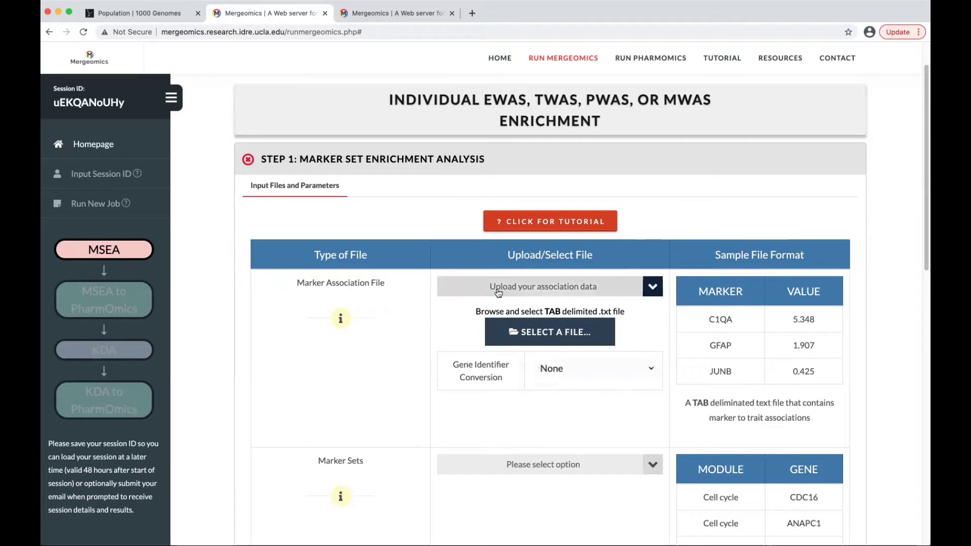
Try the Sample Human TWAS and Sample Human PWAS datasets as the marker association file.
click(546, 294)
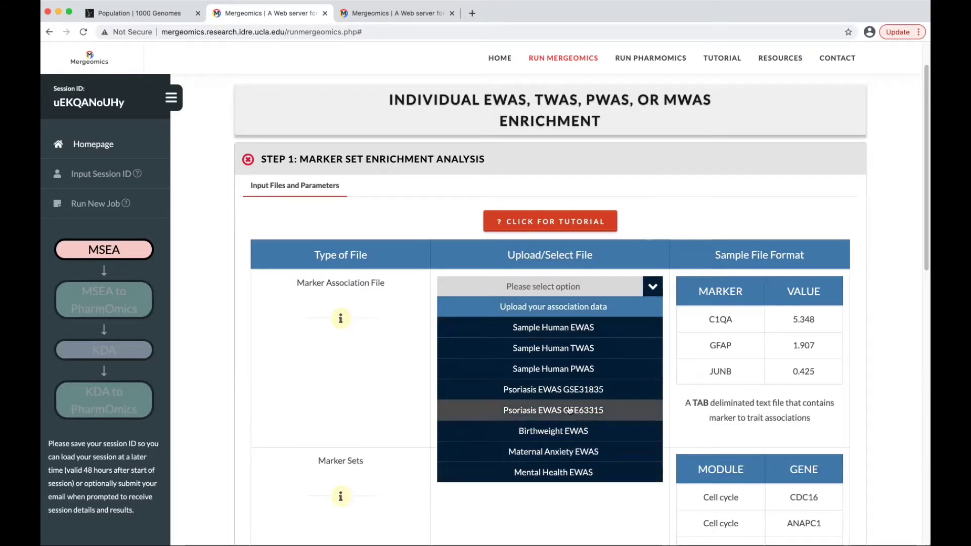
click(565, 356)
click(562, 287)
click(582, 373)
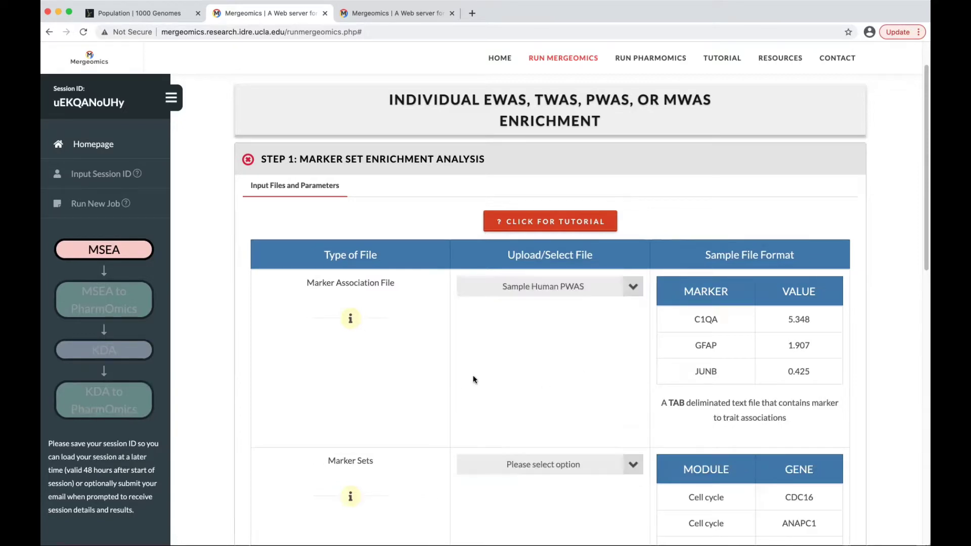
Select Sample Human EWAS as the marker association file.
scroll(462, 380, down, 3)
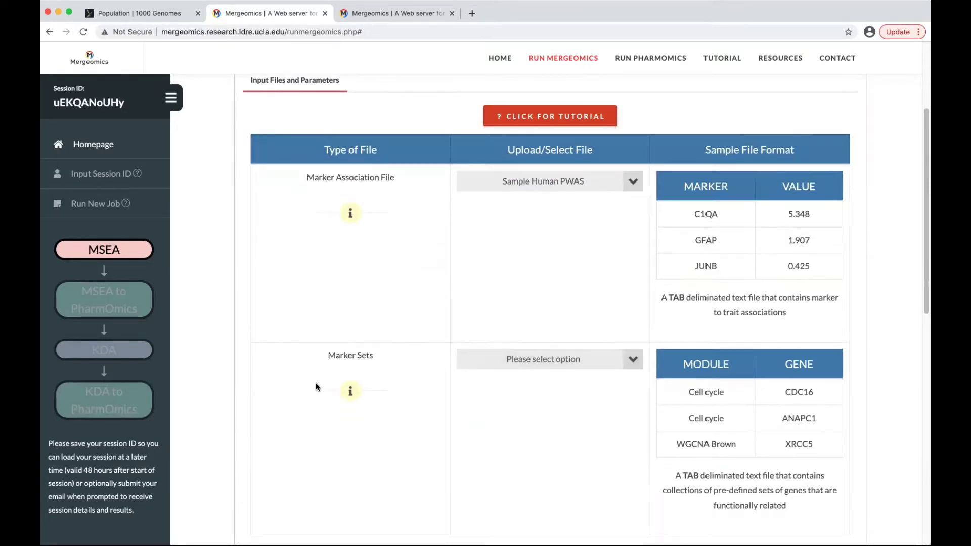
scroll(453, 383, down, 1)
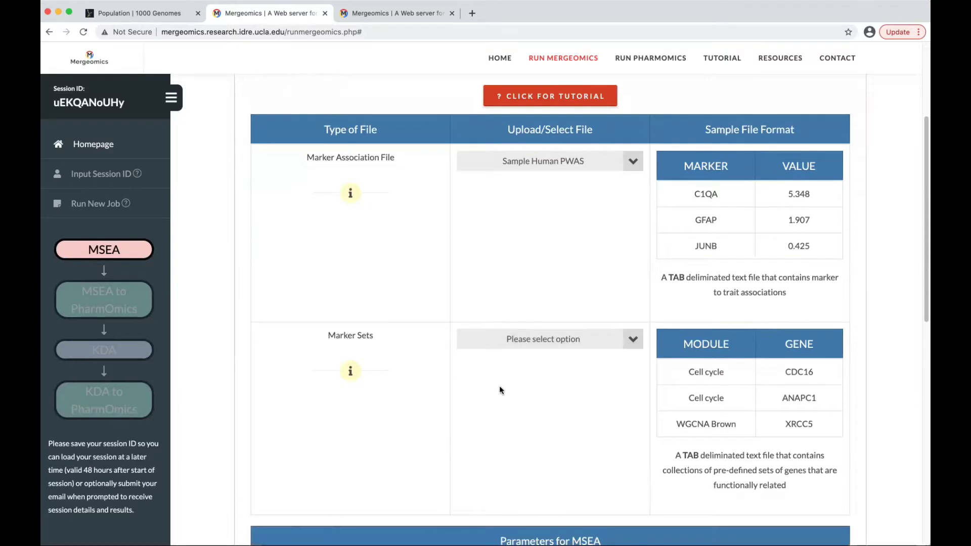
click(568, 172)
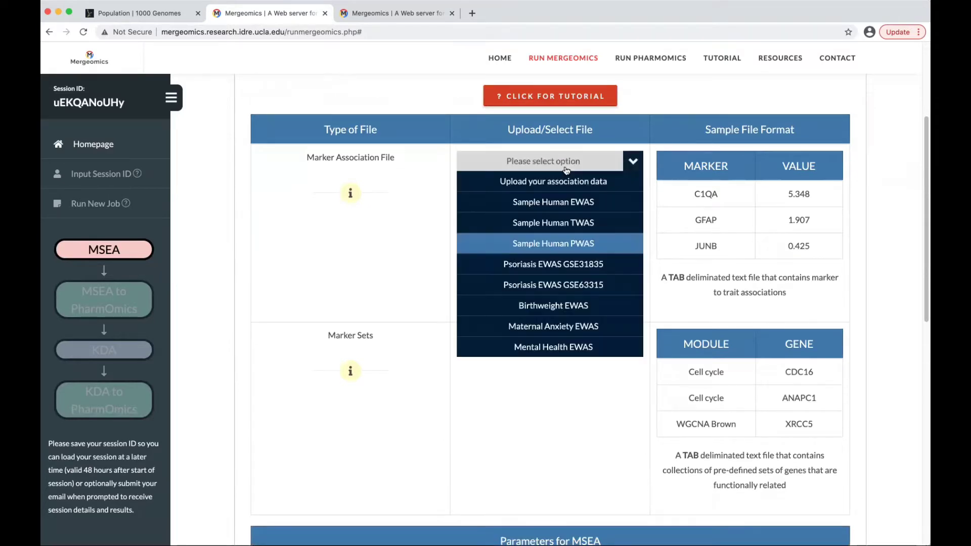
click(572, 211)
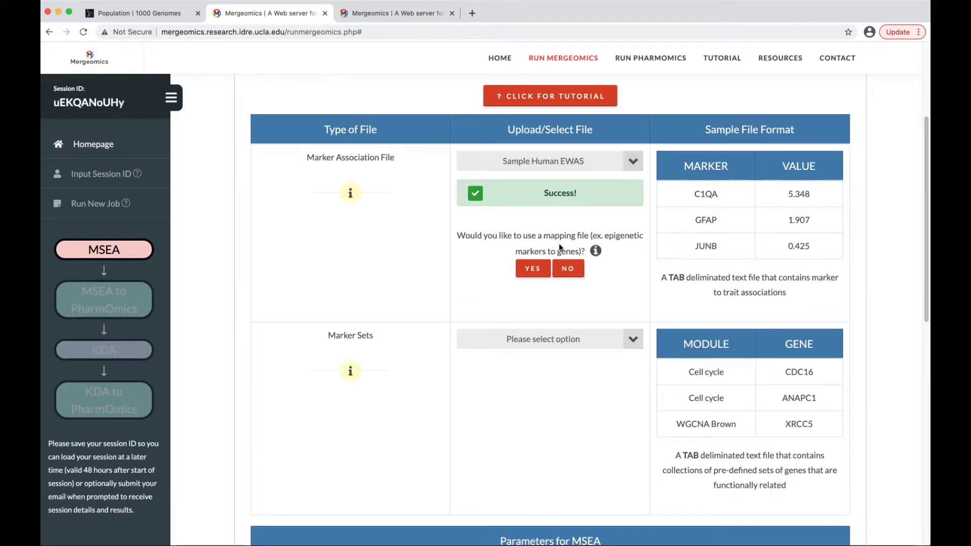
Enable the use of a mapping file and choose Sample Human EWAS Mapping for it.
click(531, 271)
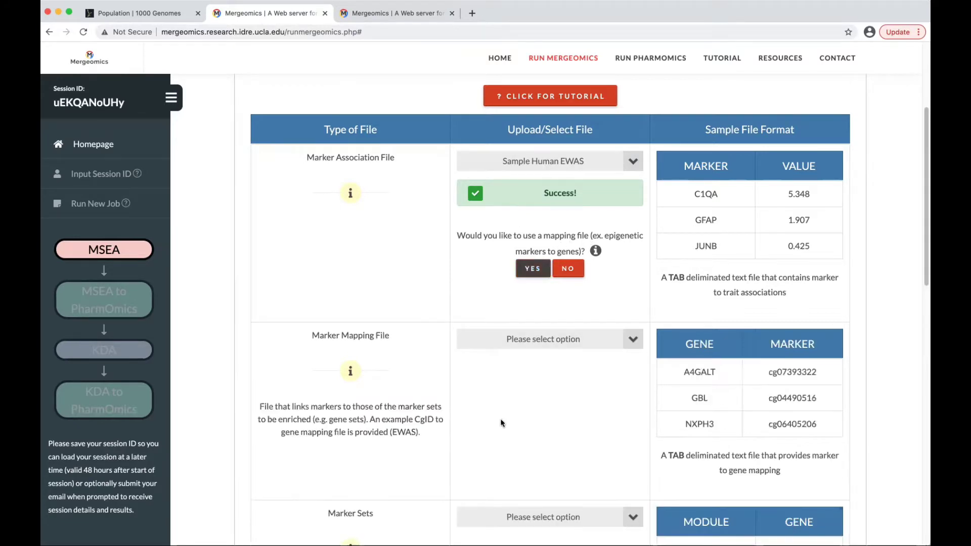
click(556, 339)
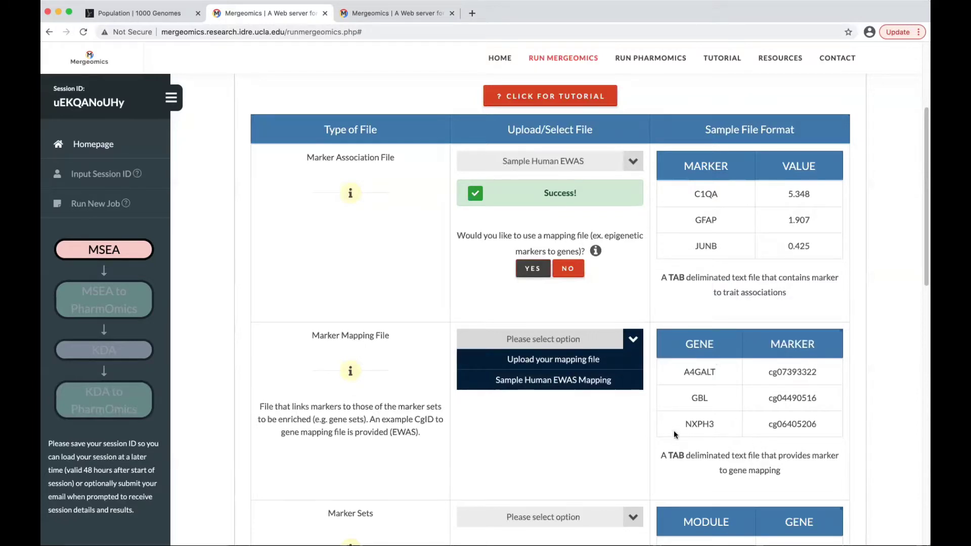
click(553, 382)
Enable marker dependency filtering and select the example marker dependency for EWAS as the dependency file.
scroll(609, 416, down, 1)
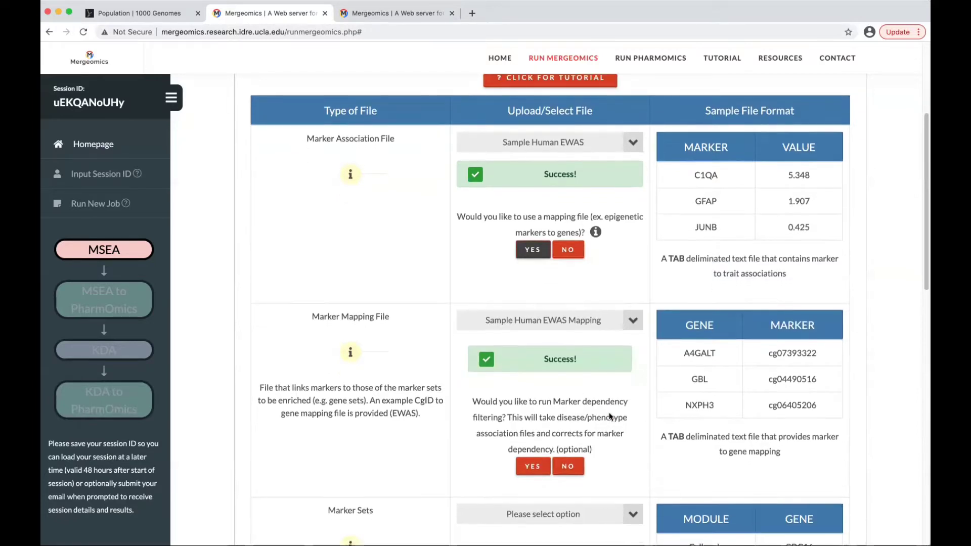
scroll(609, 416, down, 1)
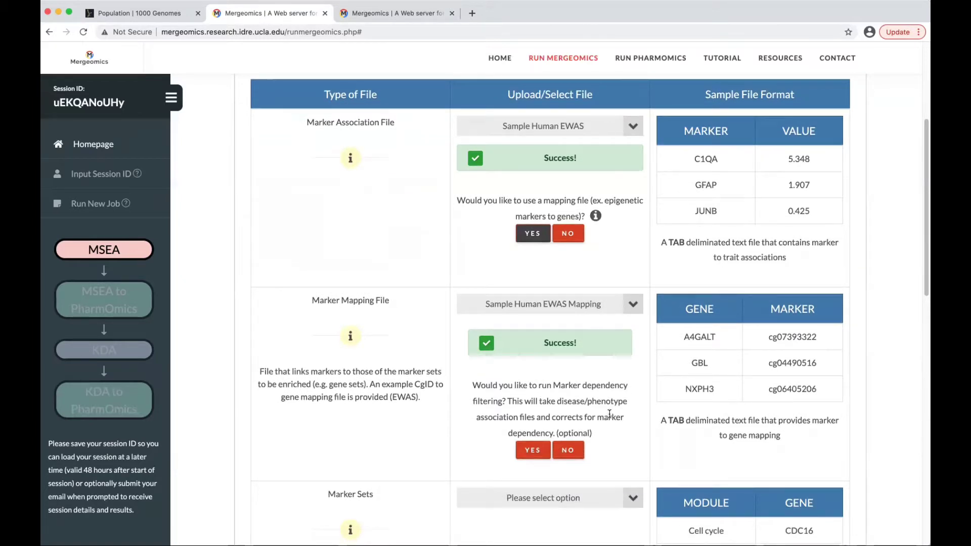
scroll(609, 414, down, 2)
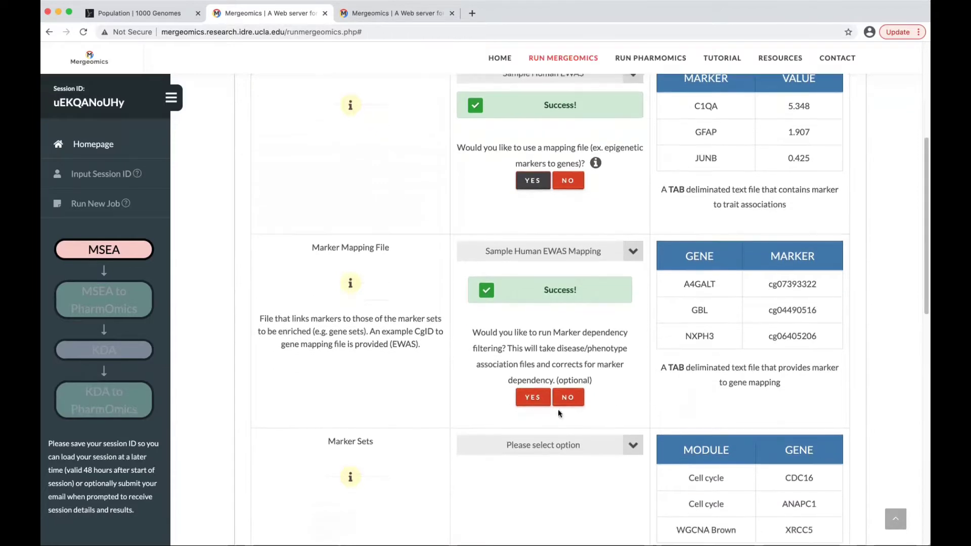
click(533, 397)
scroll(630, 411, down, 4)
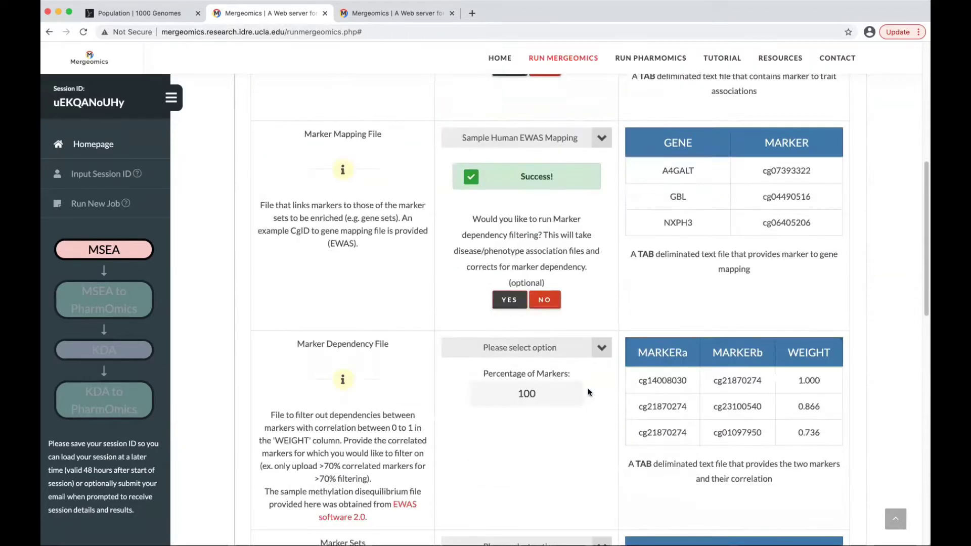
click(557, 348)
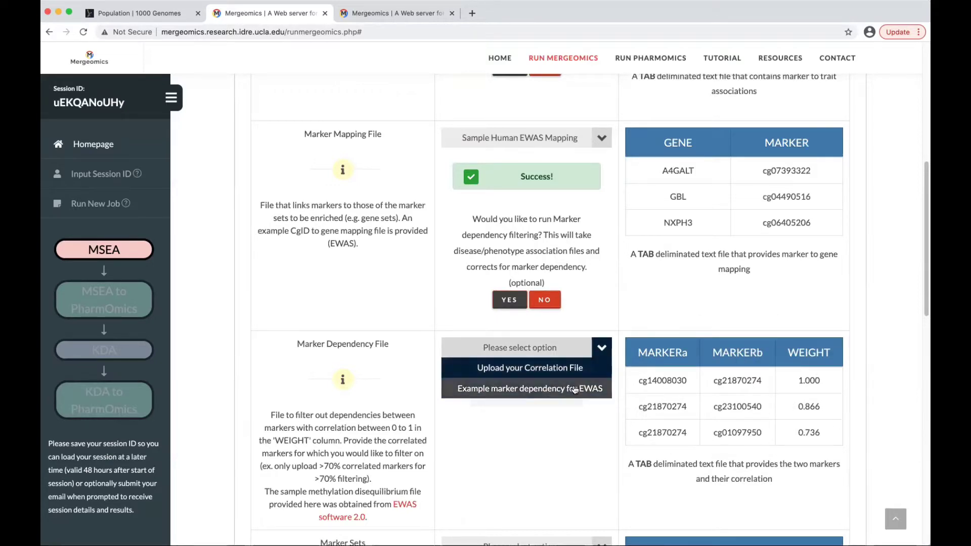
click(602, 388)
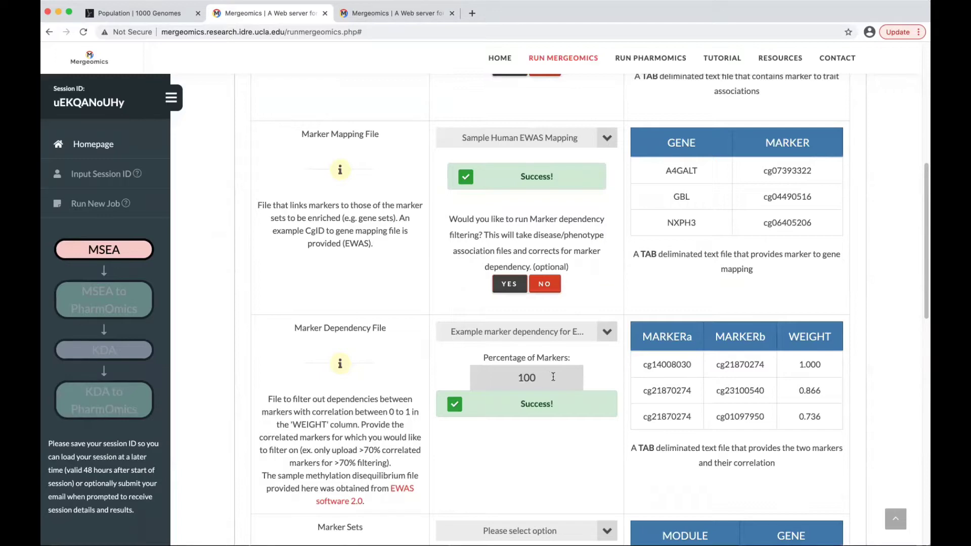
Set the marker sets to Upload Gene Sets after checking the module and gene columns of the sample format.
scroll(567, 380, down, 2)
scroll(568, 384, down, 4)
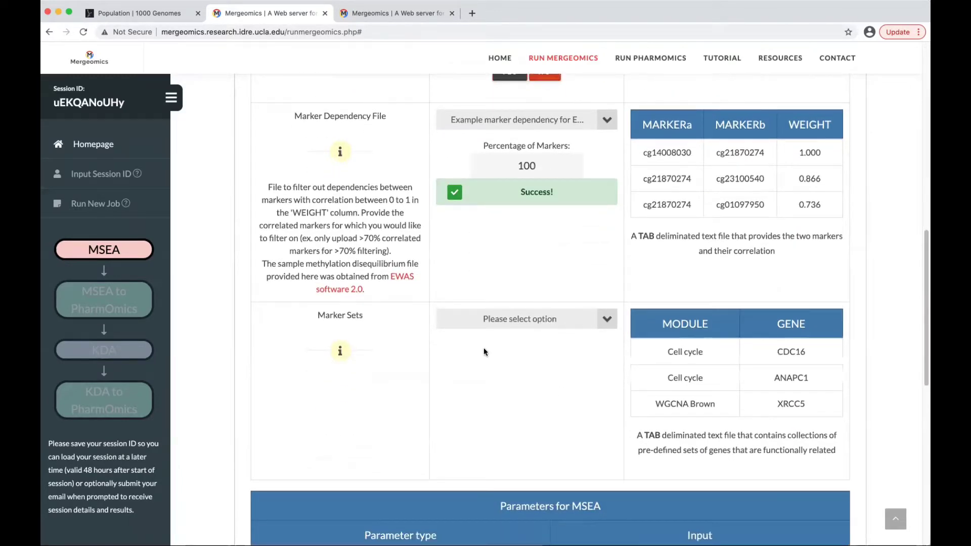
click(493, 326)
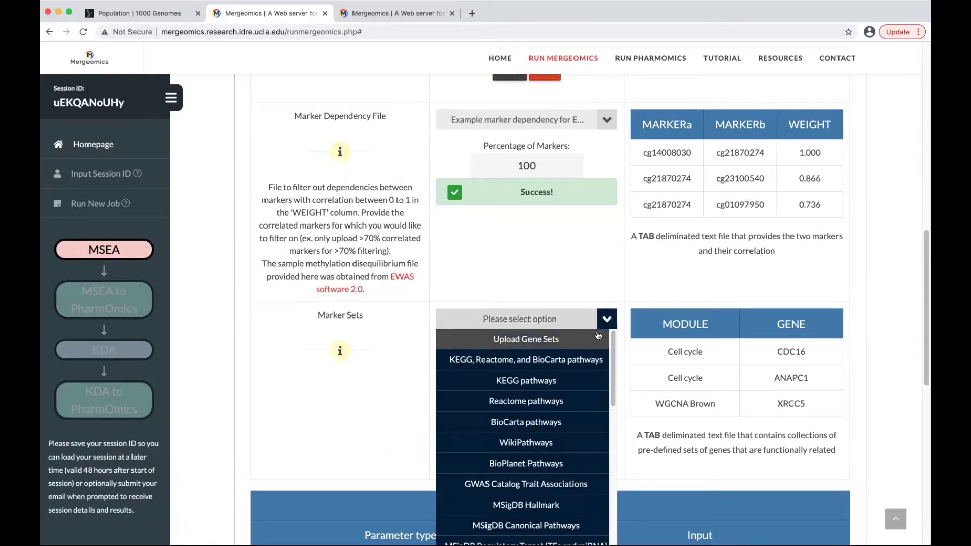
mouse_move(692, 327)
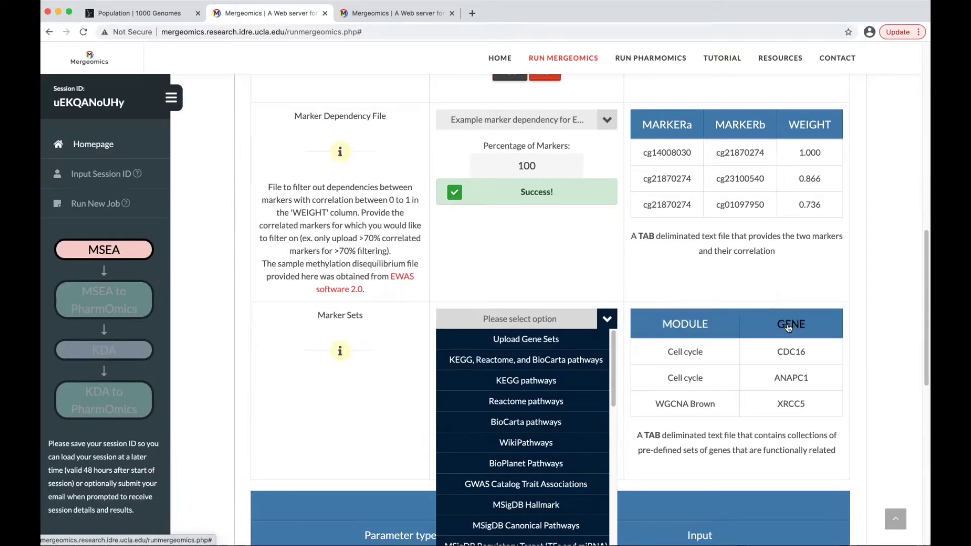
click(546, 339)
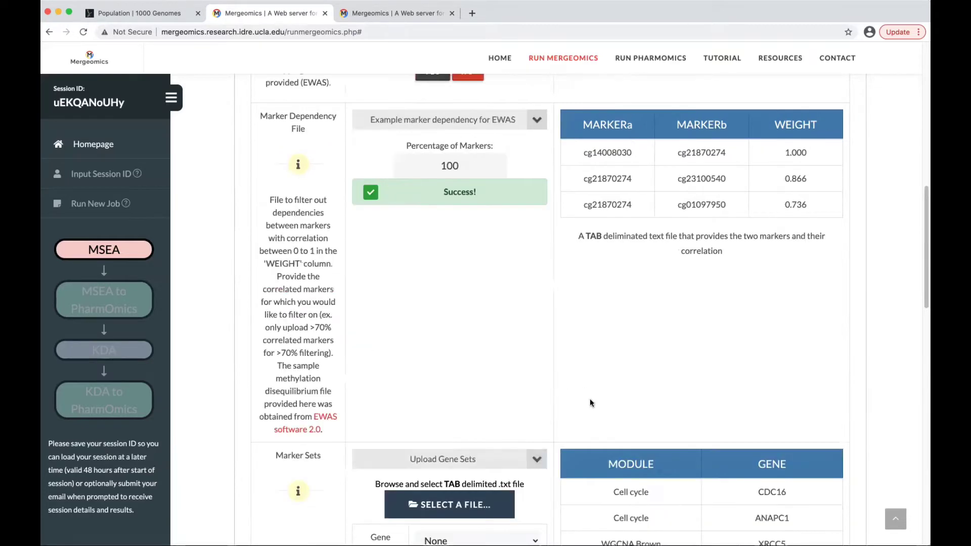
Review the gene set upload settings and the choices for the optional marker sets description.
scroll(538, 395, down, 5)
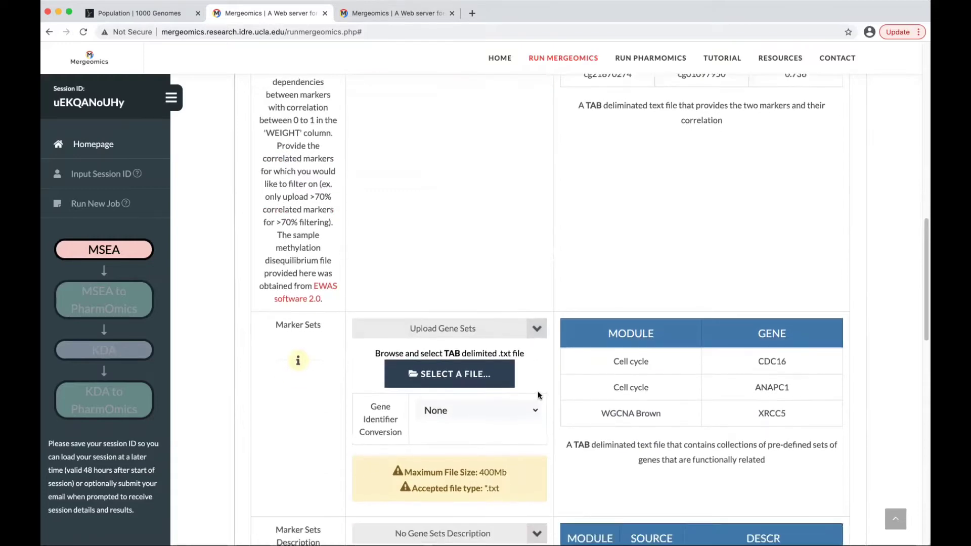
scroll(539, 395, down, 10)
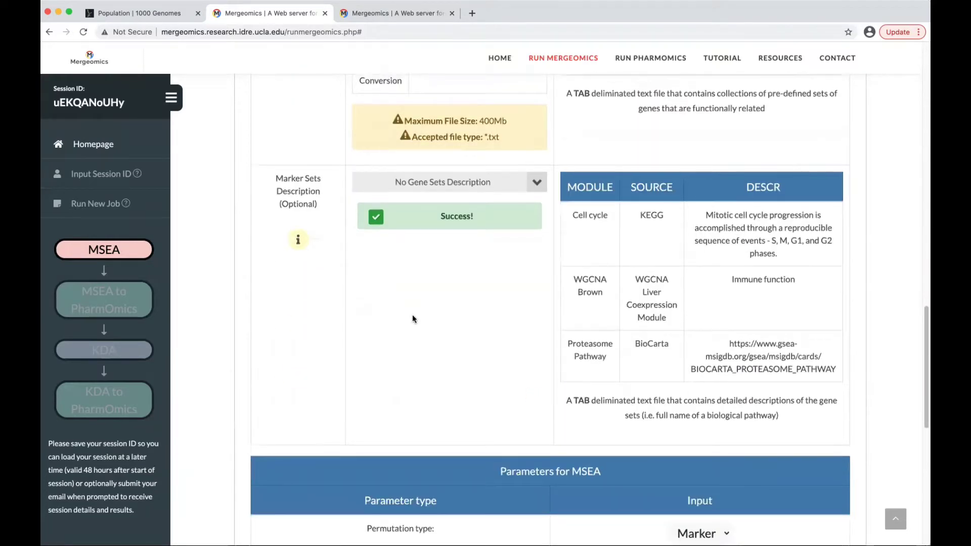
scroll(413, 319, up, 3)
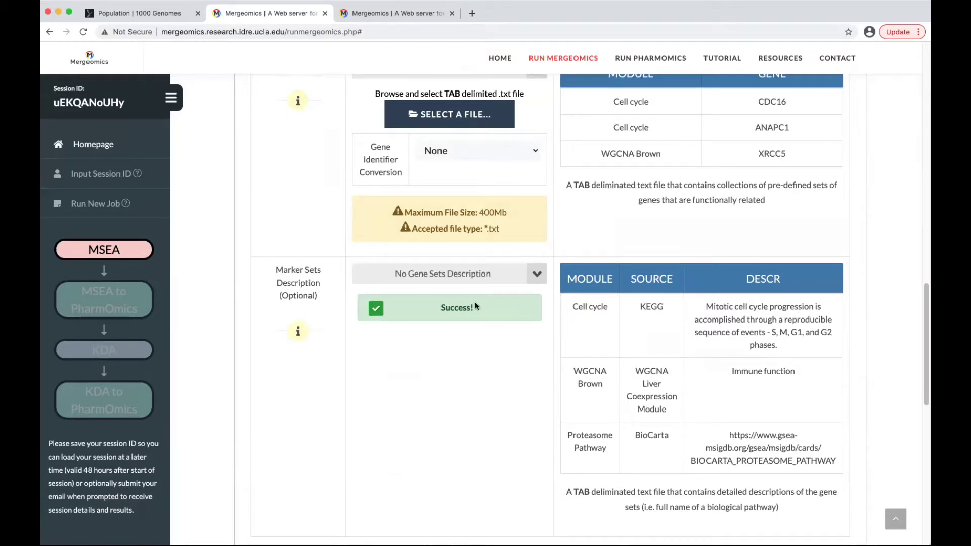
click(461, 276)
click(461, 315)
Select KEGG pathways as the marker sets.
scroll(475, 303, up, 5)
click(488, 305)
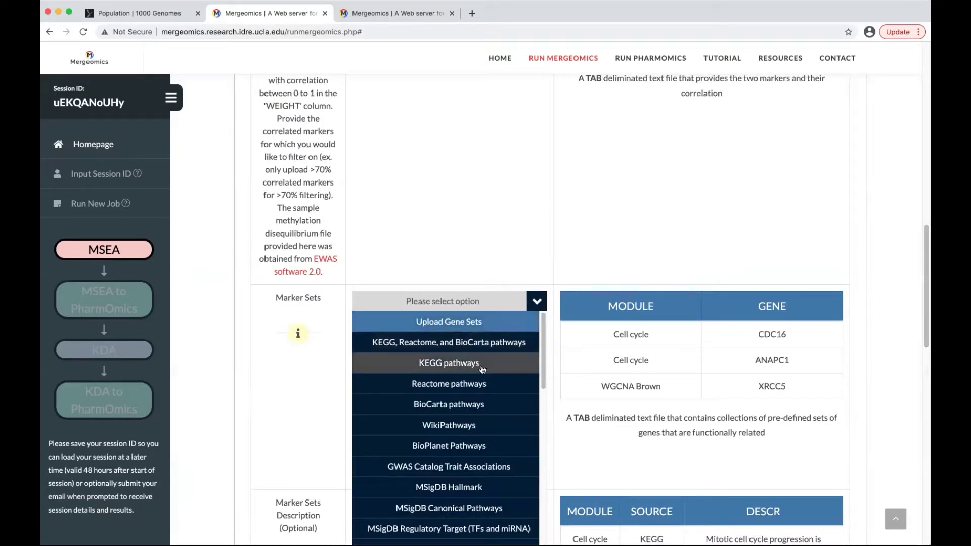
click(480, 364)
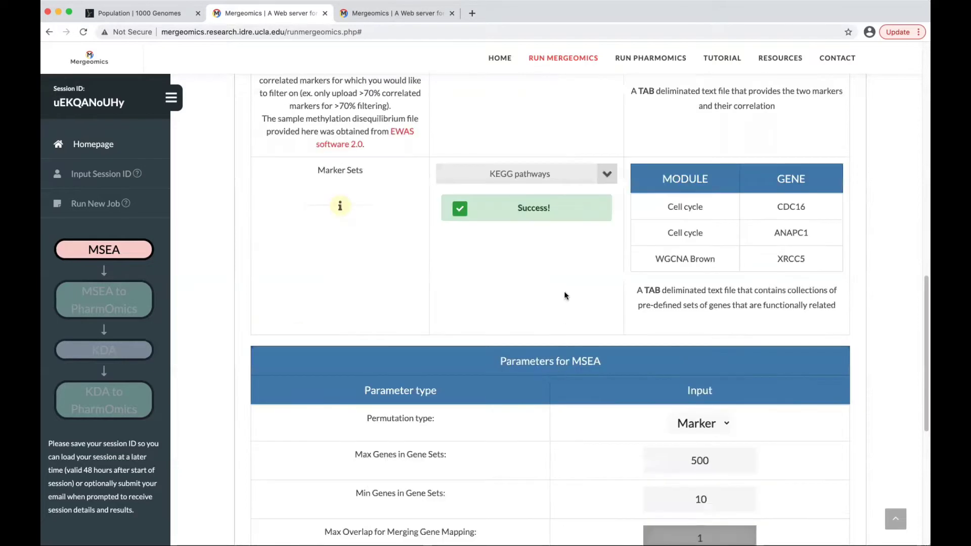
Check the MSEA parameters from permutation type to FDR cutoff and submit the inputs for review.
scroll(563, 277, down, 4)
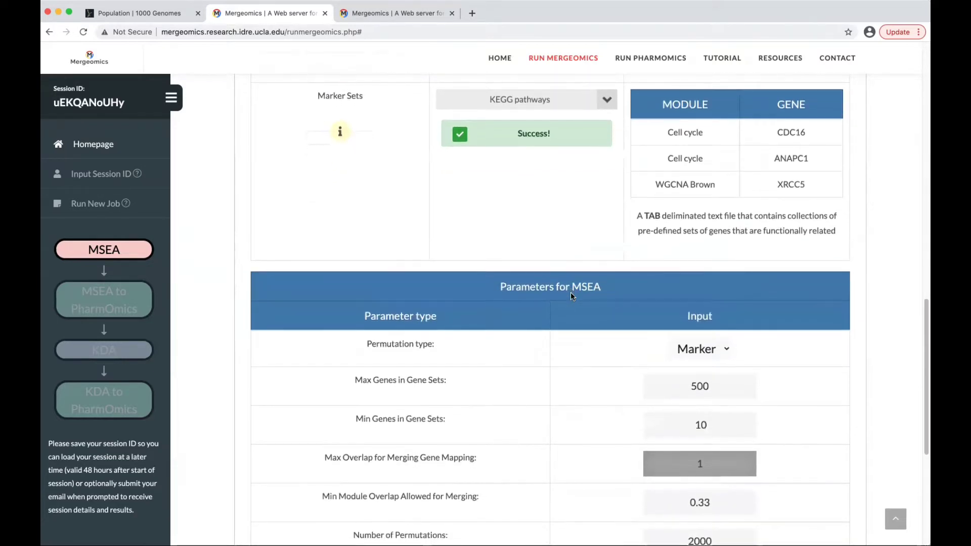
scroll(567, 284, down, 1)
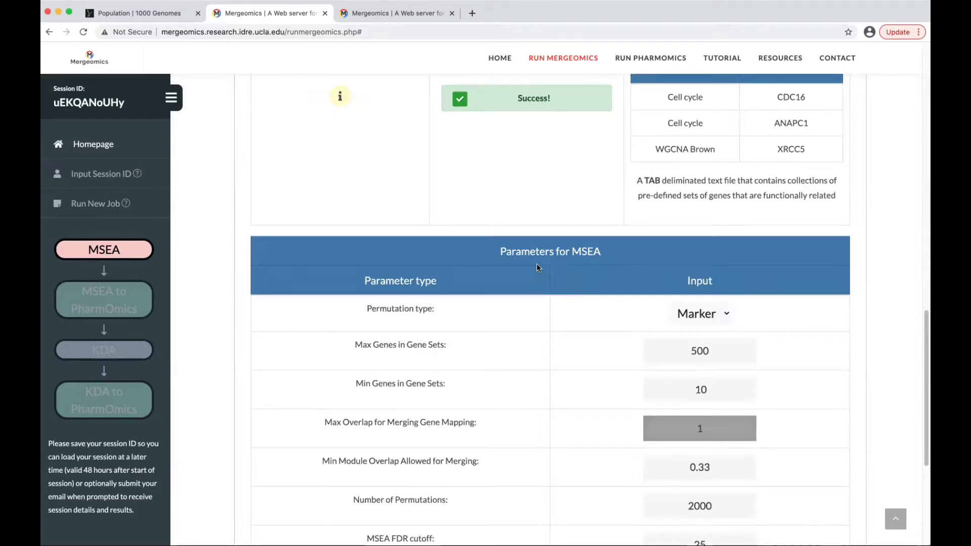
scroll(538, 291, down, 1)
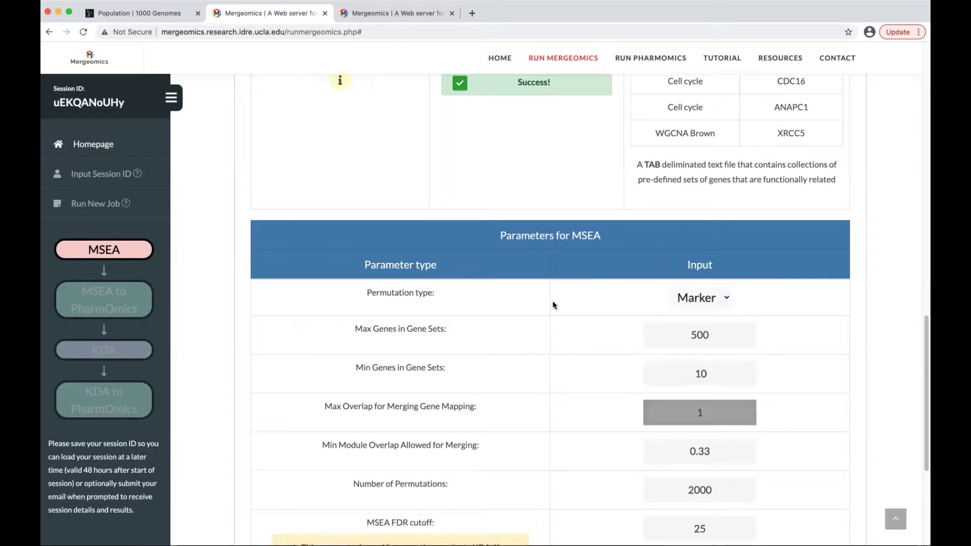
scroll(553, 304, down, 3)
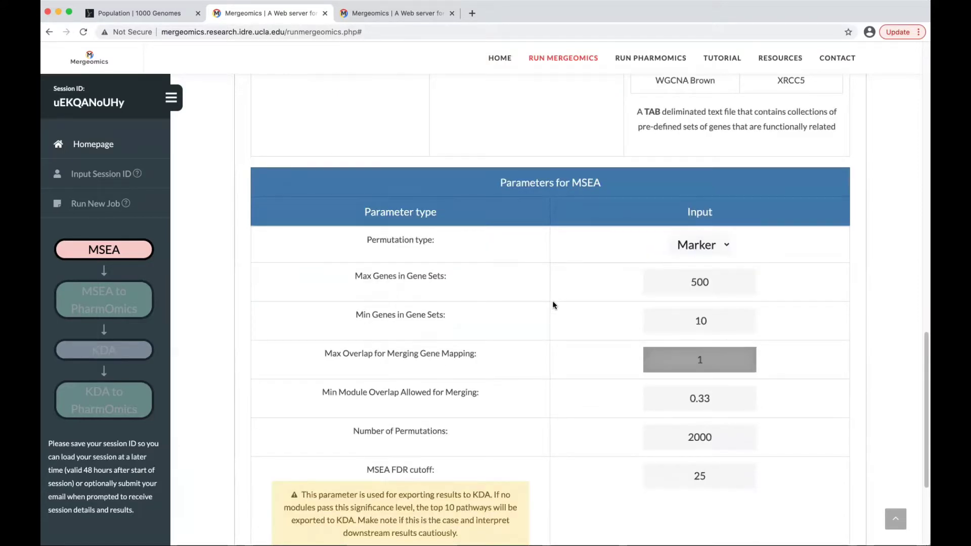
scroll(553, 304, down, 7)
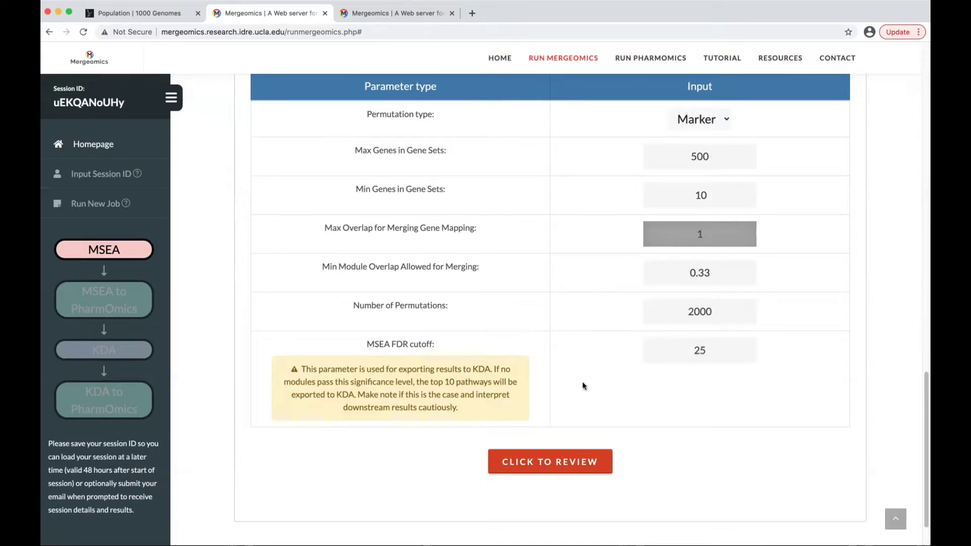
scroll(587, 384, down, 1)
click(572, 410)
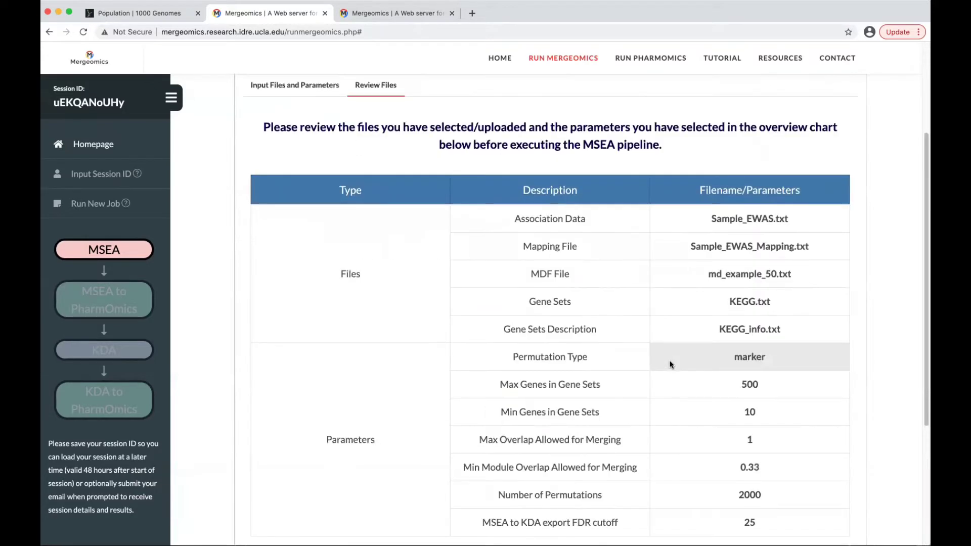
Check the overview of selected files and parameters and run the MSEA pipeline.
scroll(684, 251, down, 1)
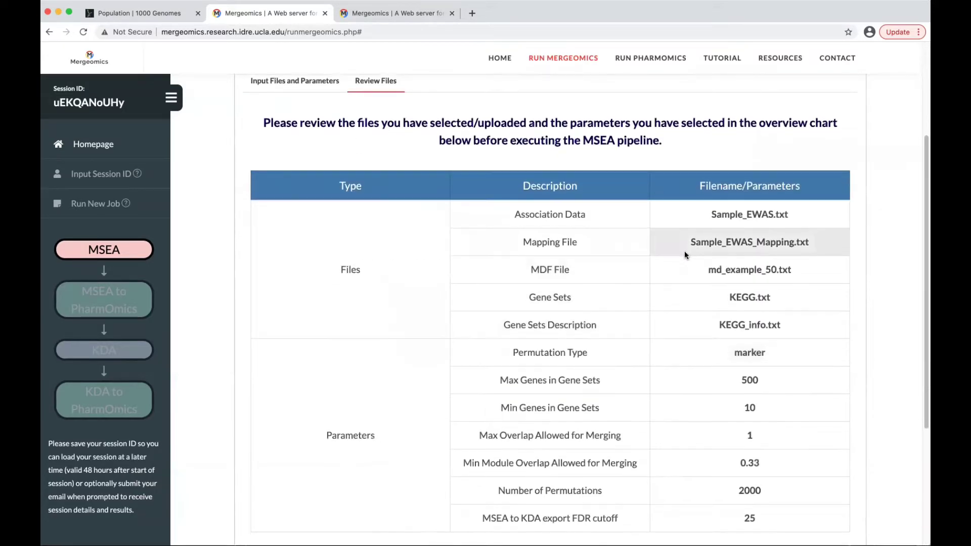
scroll(720, 333, down, 1)
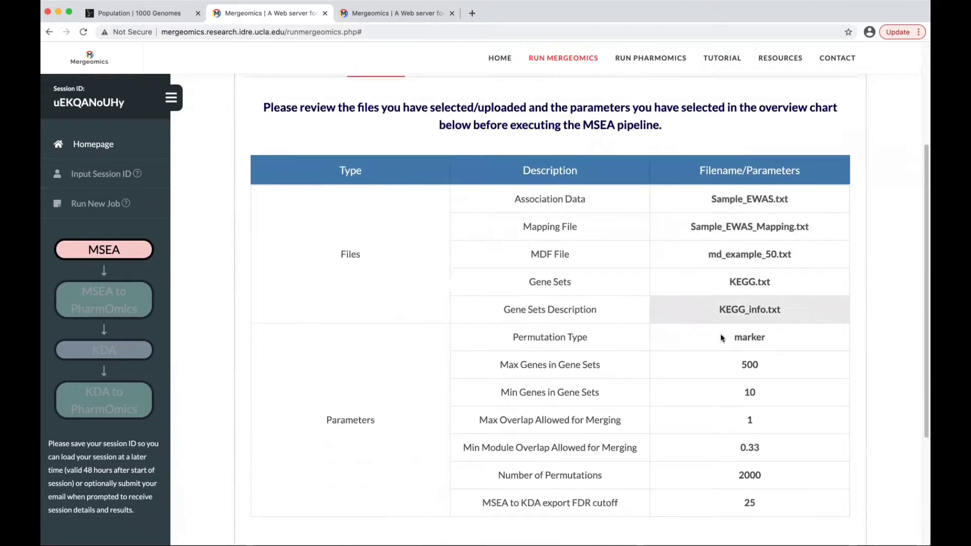
scroll(765, 403, down, 2)
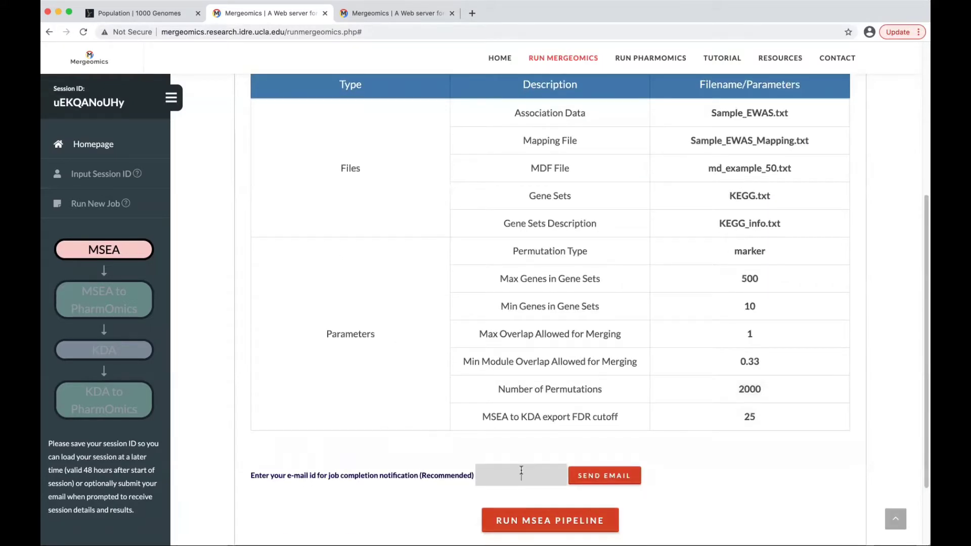
scroll(539, 477, down, 1)
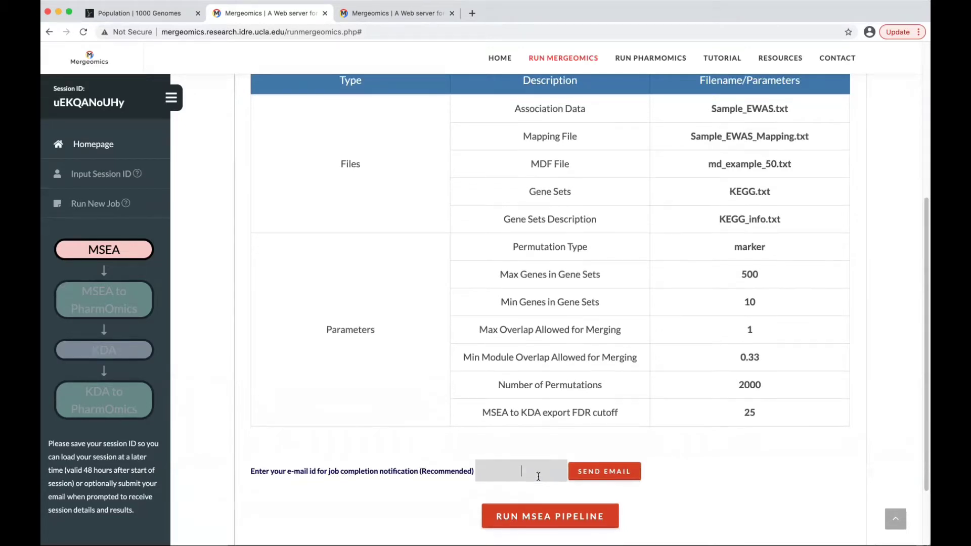
scroll(653, 494, down, 1)
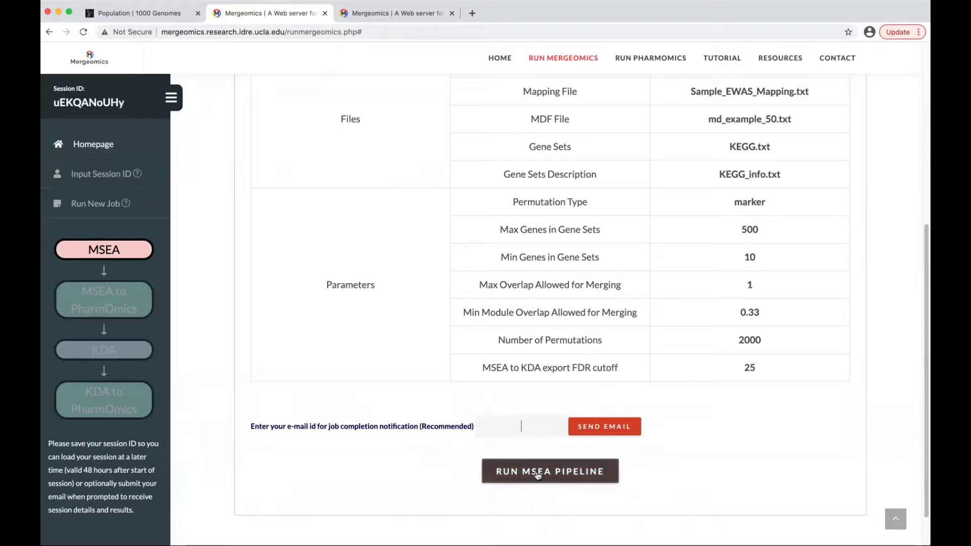
click(595, 480)
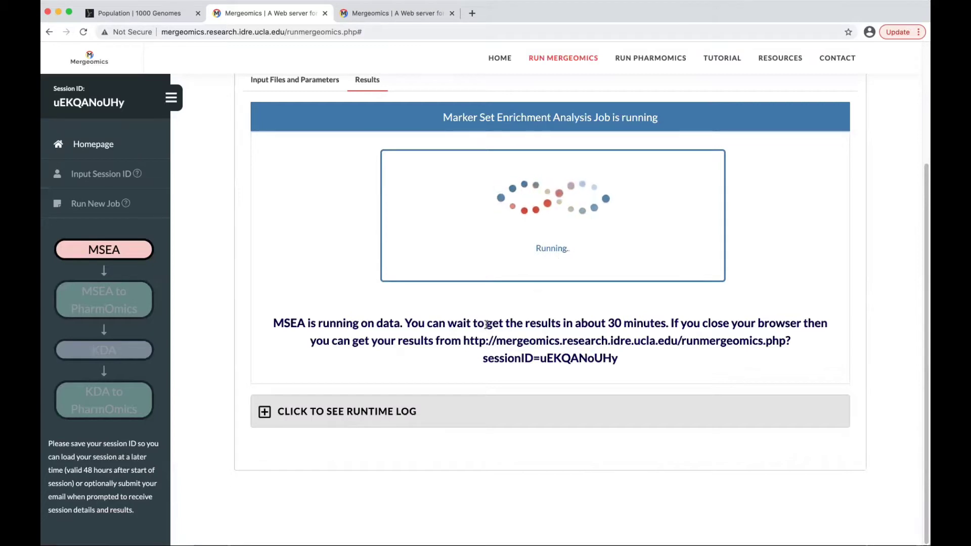
Open the runtime log of the MSEA job and read through it.
click(317, 418)
scroll(403, 410, down, 4)
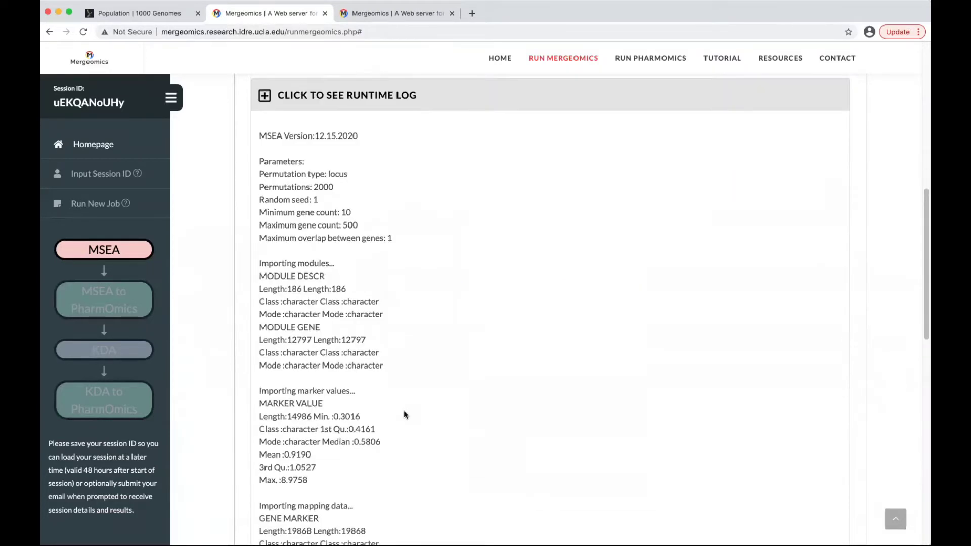
scroll(404, 412, down, 8)
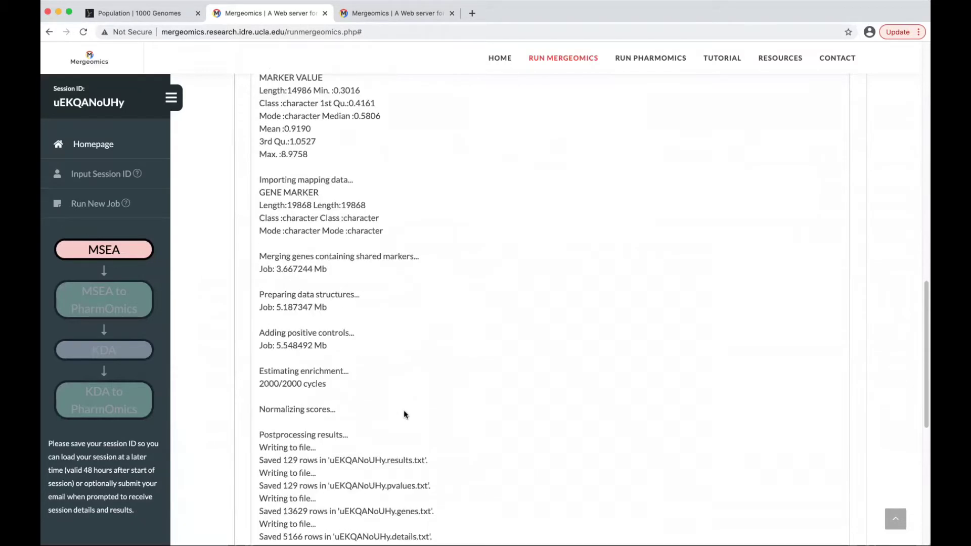
scroll(404, 413, down, 6)
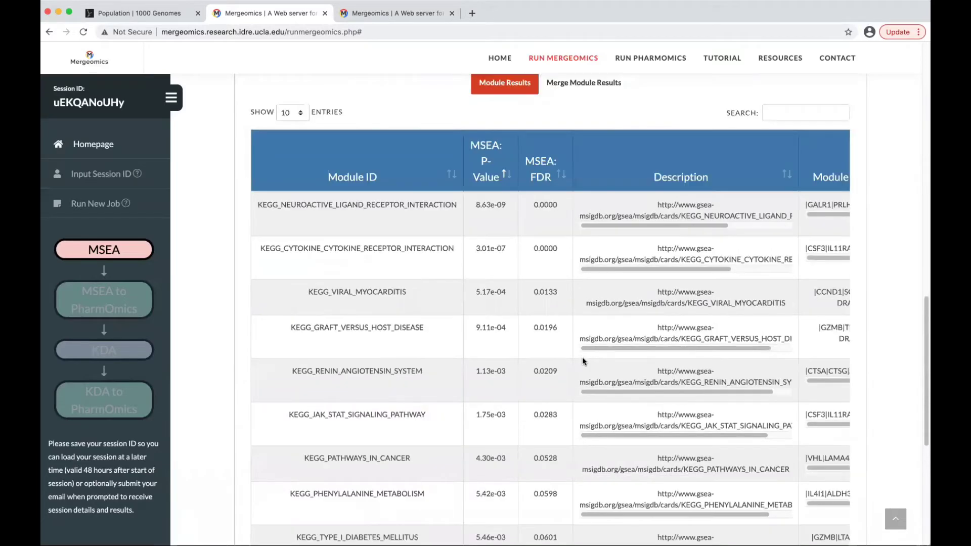
Review the downloadable MSEA result files and merged modules result files.
scroll(582, 357, up, 5)
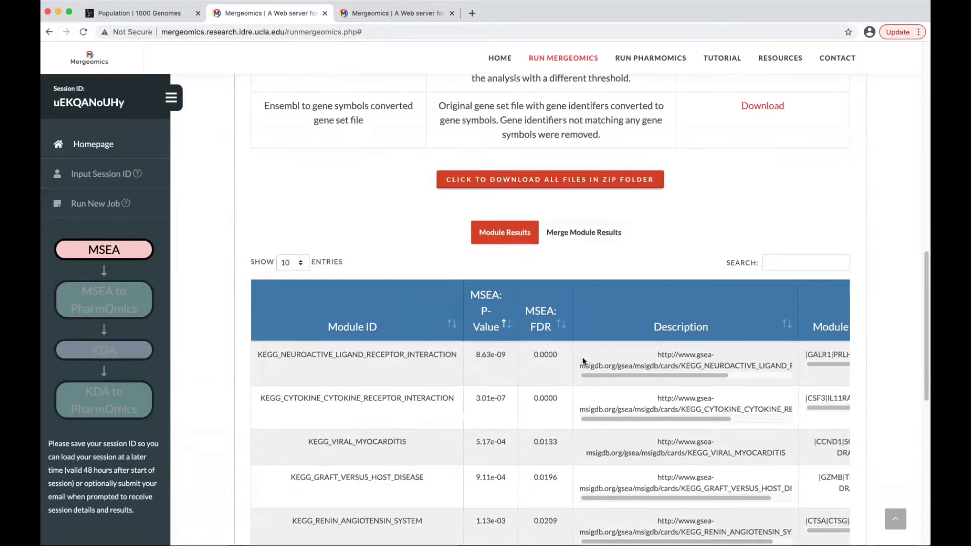
scroll(581, 357, up, 6)
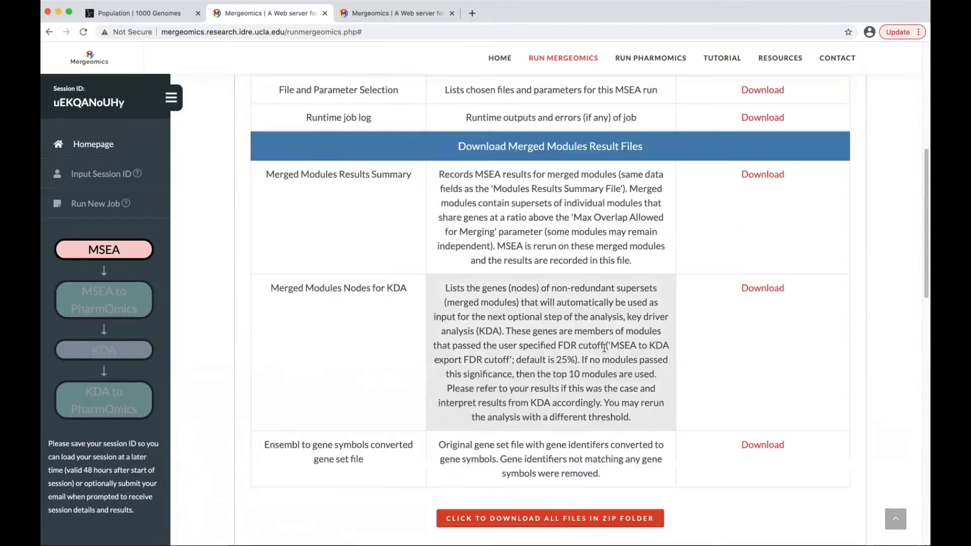
scroll(572, 333, up, 4)
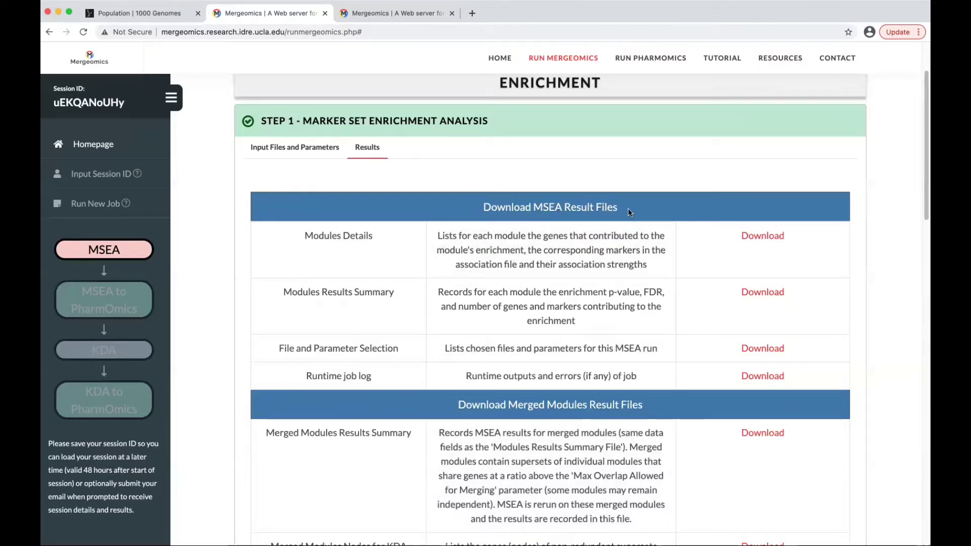
scroll(614, 316, down, 2)
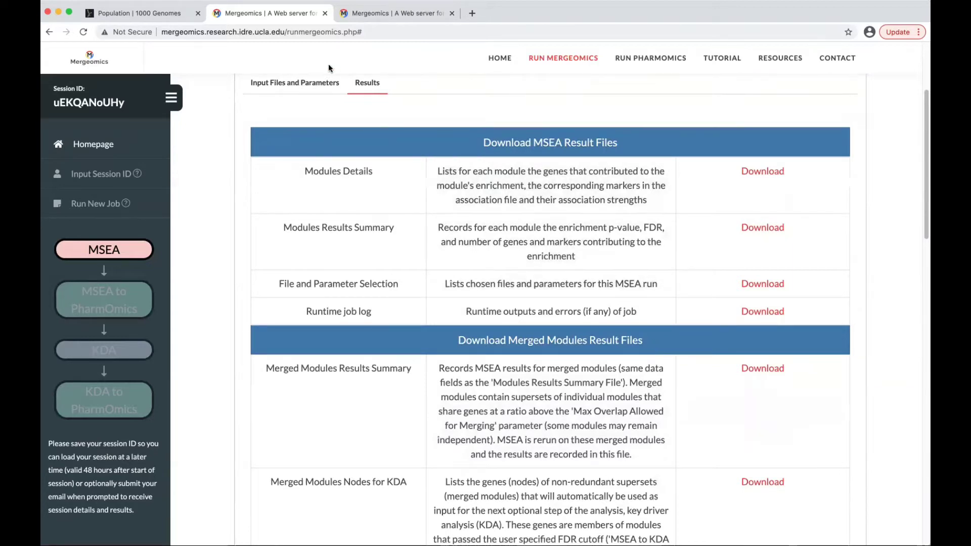
Revisit the MSEA input files and parameters and return to the results.
click(324, 84)
scroll(491, 288, down, 5)
scroll(502, 296, down, 8)
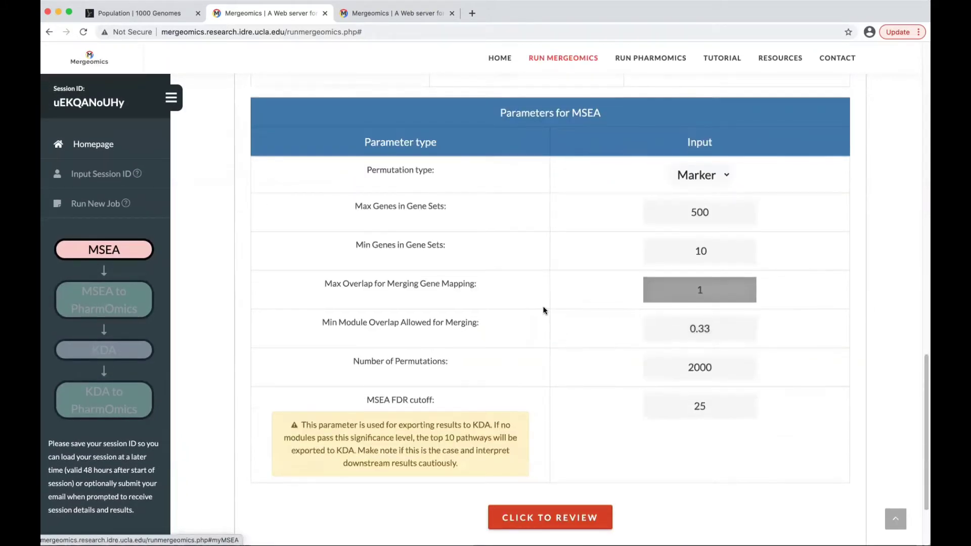
scroll(521, 298, up, 8)
scroll(501, 287, up, 10)
click(368, 256)
Examine the module results table, including p-value, FDR, description, top genes, top markers and top association scores.
scroll(553, 306, down, 10)
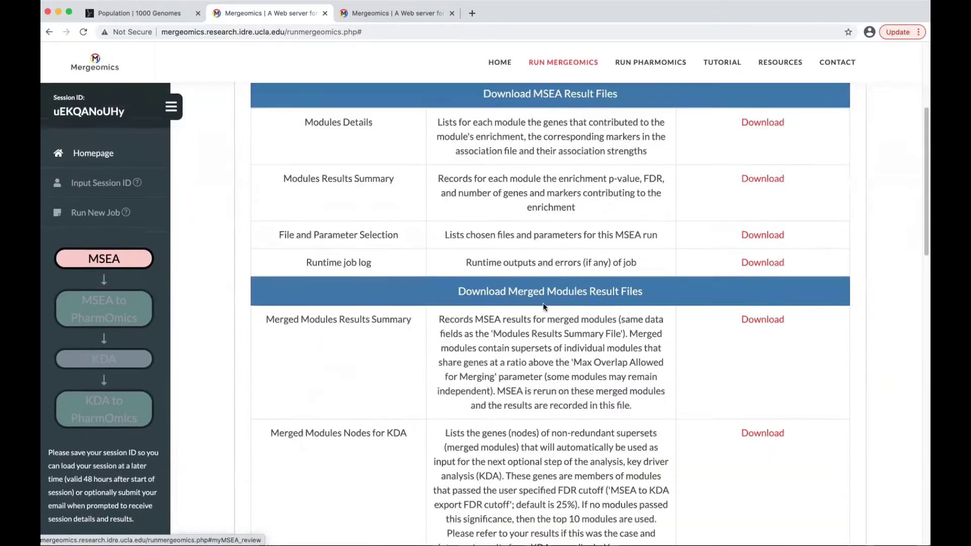
scroll(553, 306, down, 8)
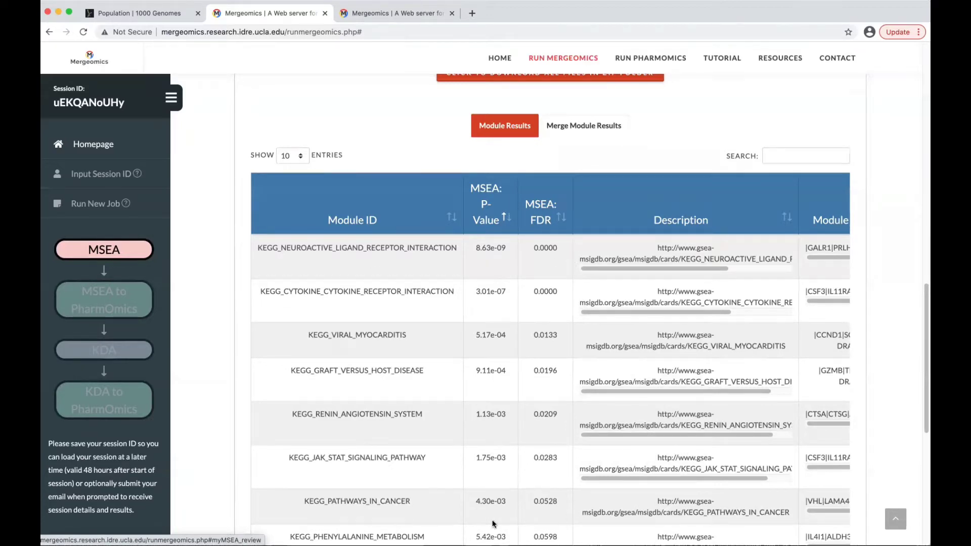
scroll(505, 458, down, 4)
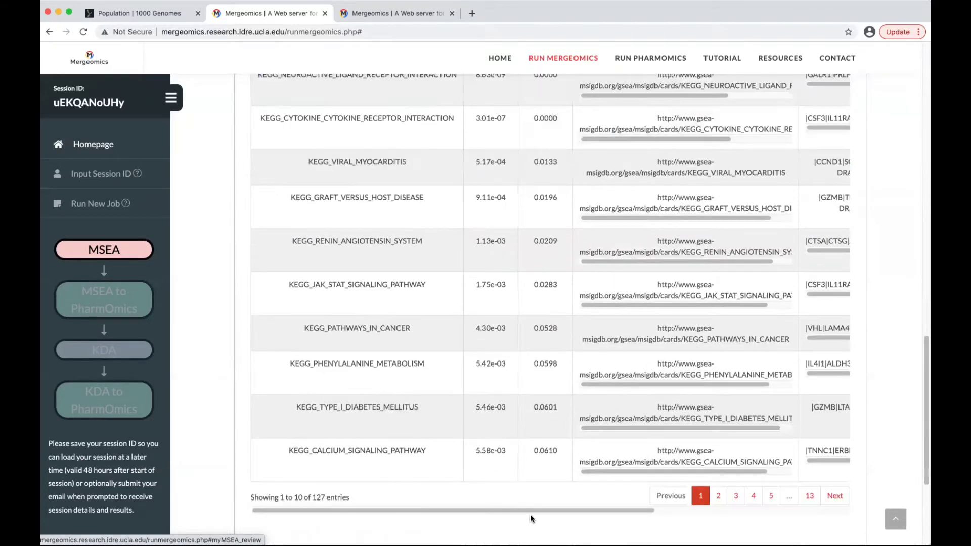
drag(531, 511, 772, 499)
scroll(660, 398, up, 3)
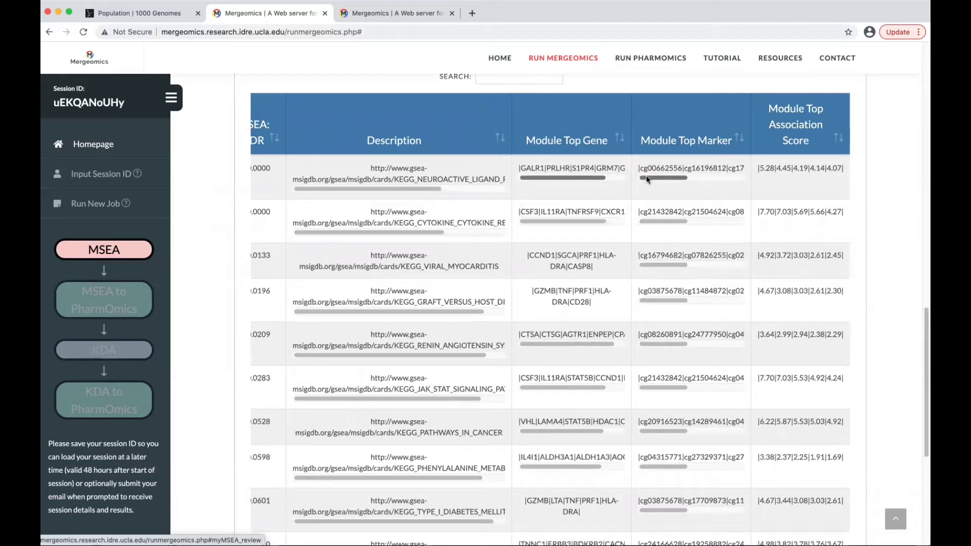
drag(645, 175, 763, 176)
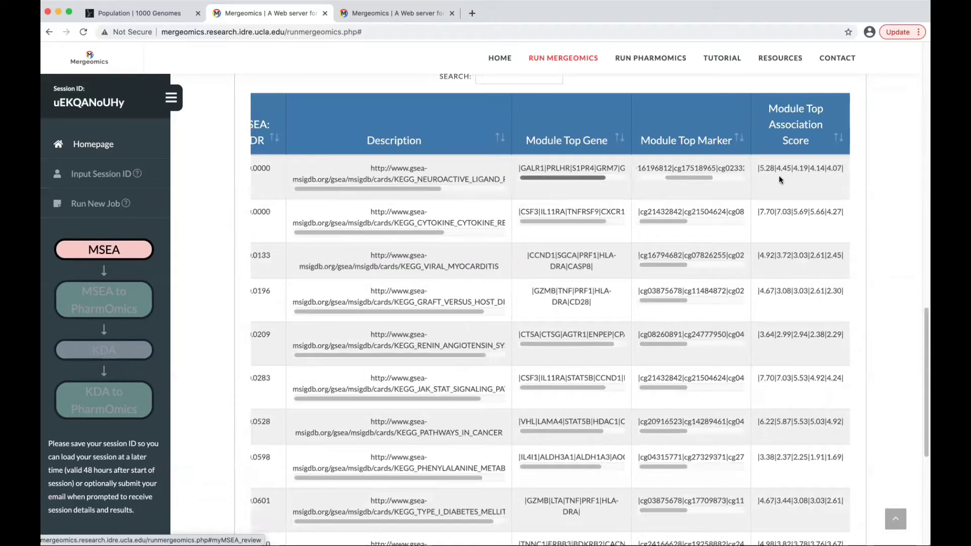
scroll(587, 292, down, 1)
scroll(587, 291, up, 1)
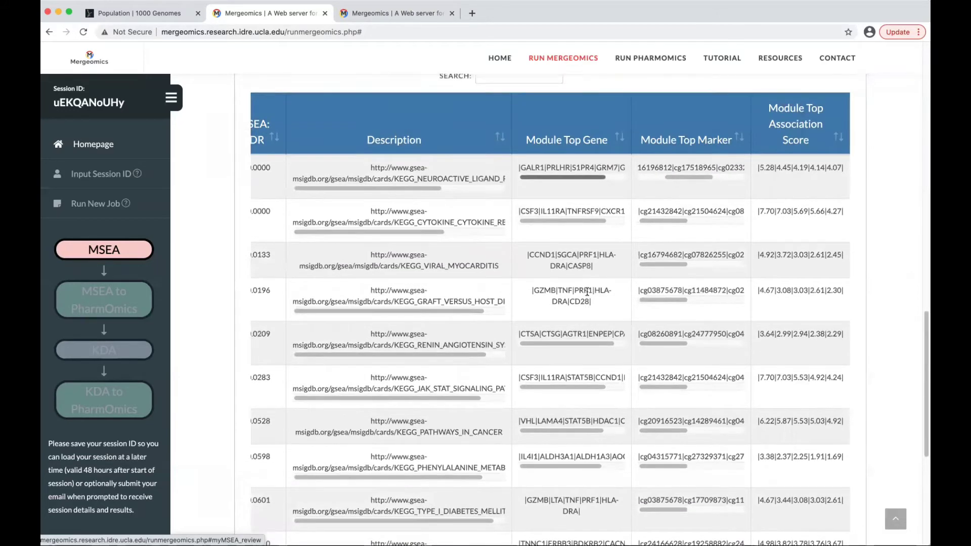
scroll(587, 291, up, 2)
scroll(546, 404, down, 4)
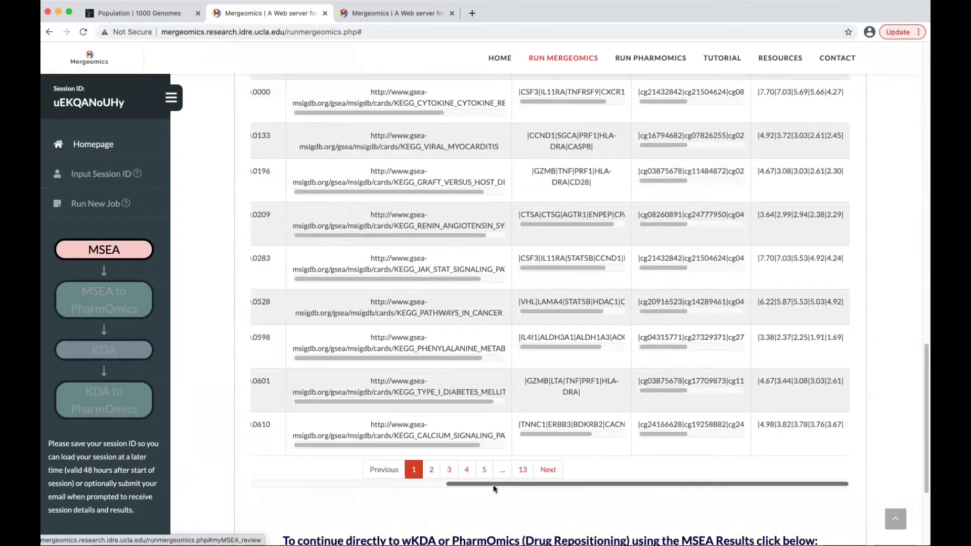
drag(493, 486, 318, 481)
scroll(708, 287, up, 5)
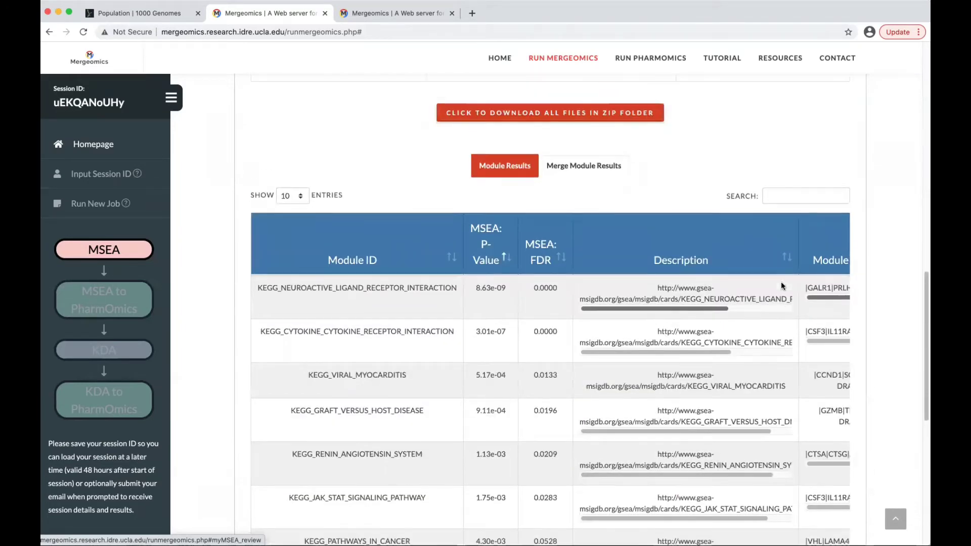
Search the module results for CAN and clear the search term.
click(812, 195)
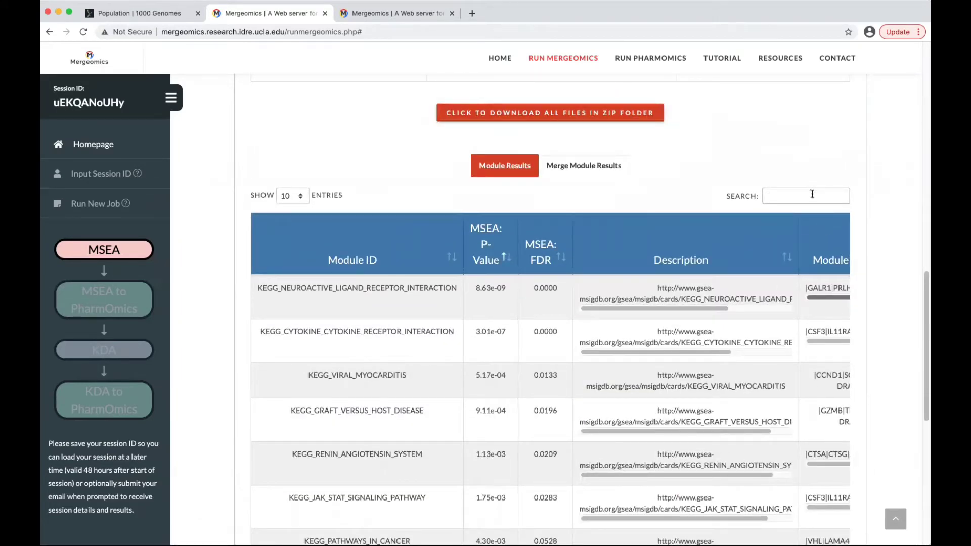
text(CANC)
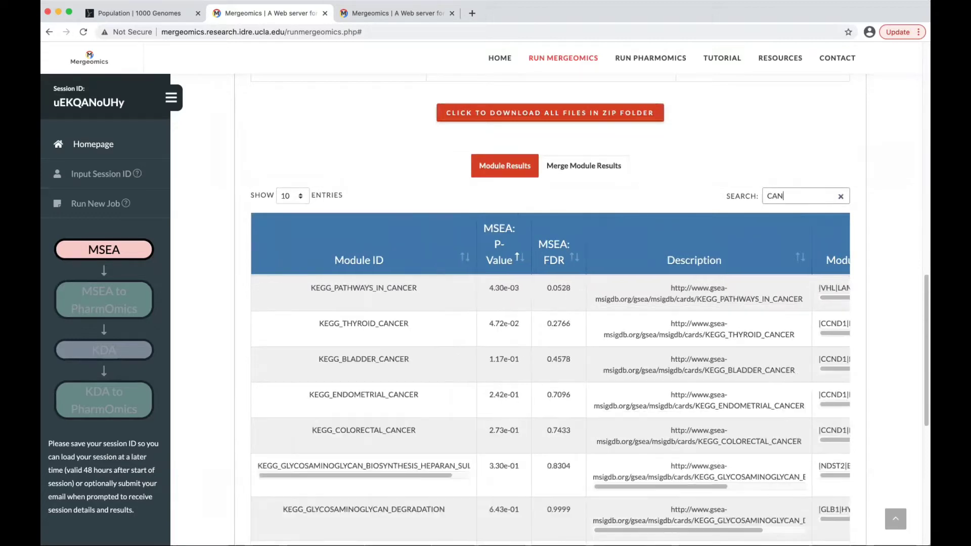
key(BackSpace)
key(BackSpace)
key(BackSpace)
key(BackSpace)
Examine the merged module results table, including merged module IDs, p-values, gene and marker counts, overlap and descriptions.
click(586, 165)
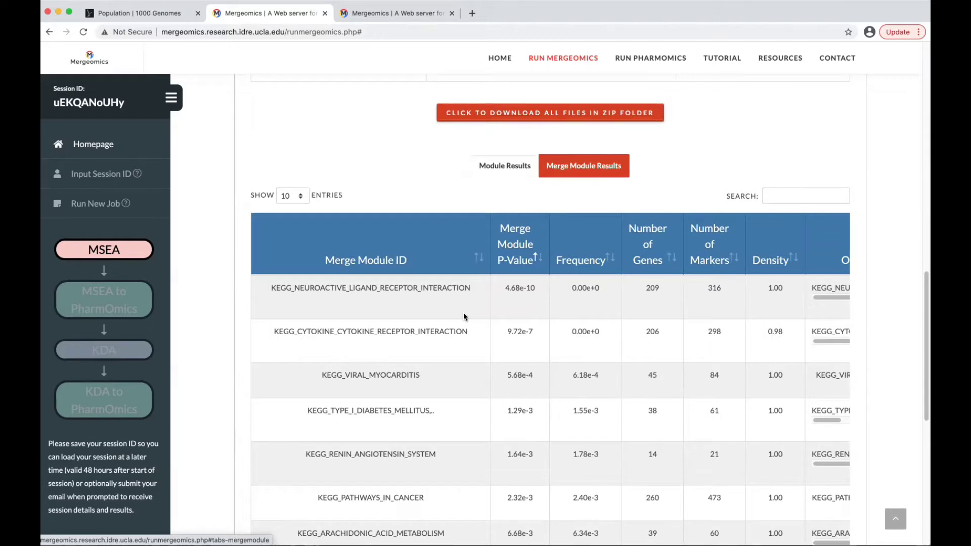
scroll(464, 317, down, 1)
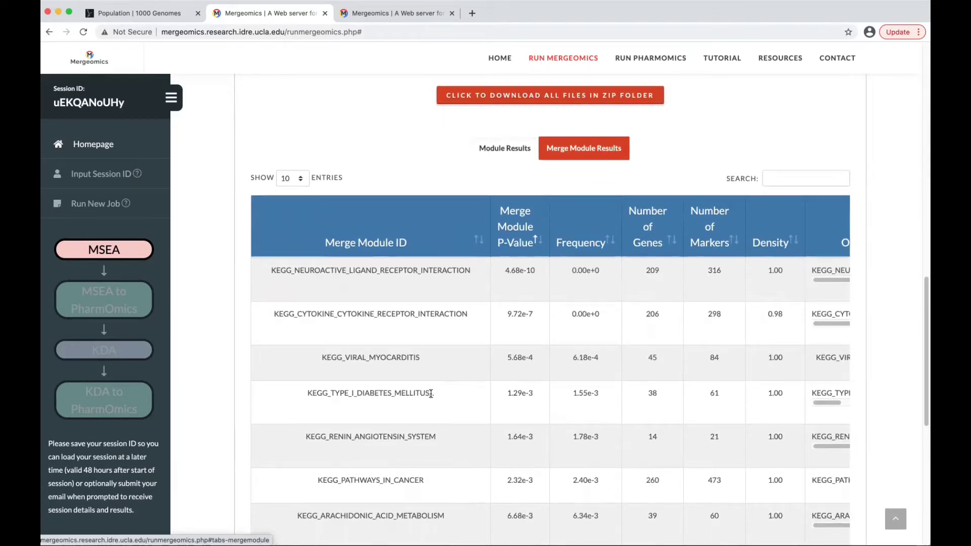
drag(436, 393, 431, 394)
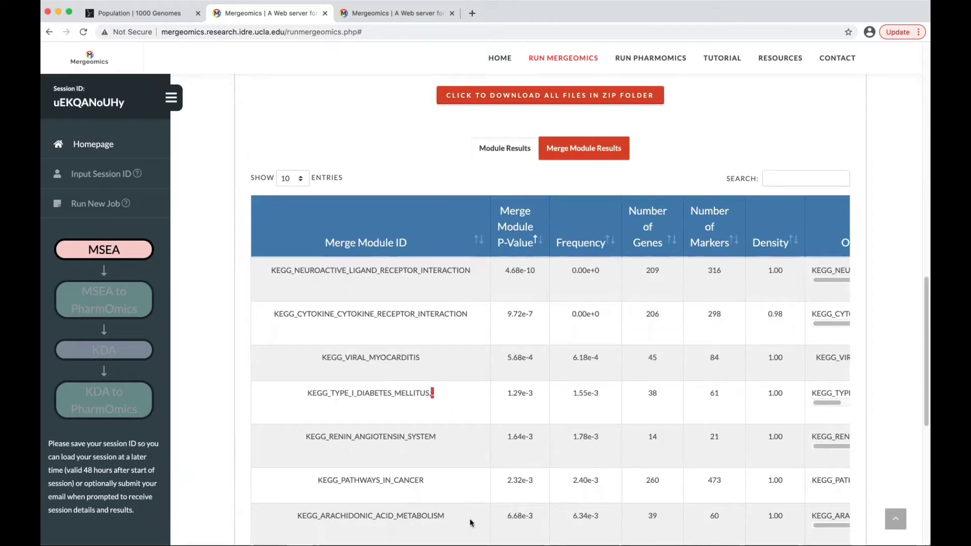
scroll(485, 480, down, 5)
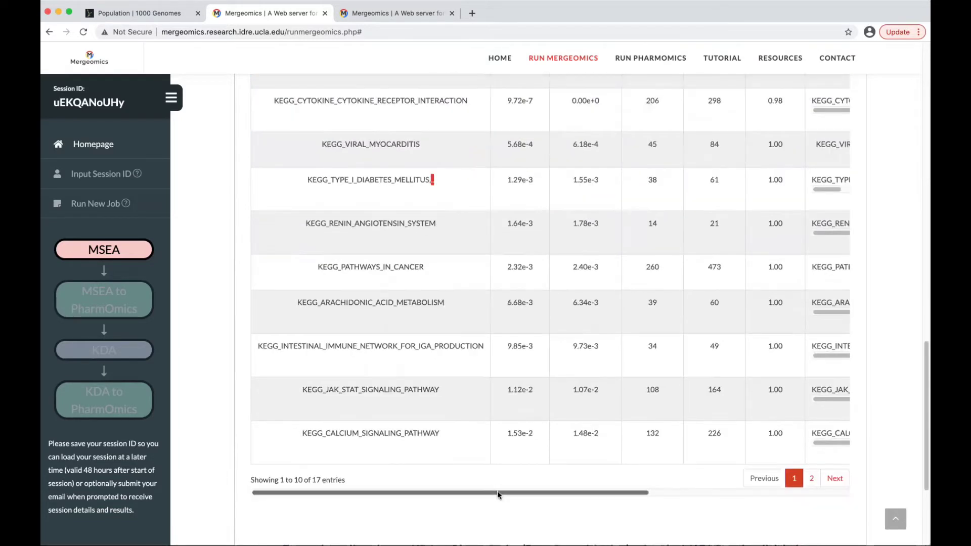
drag(497, 490, 655, 474)
scroll(655, 357, up, 5)
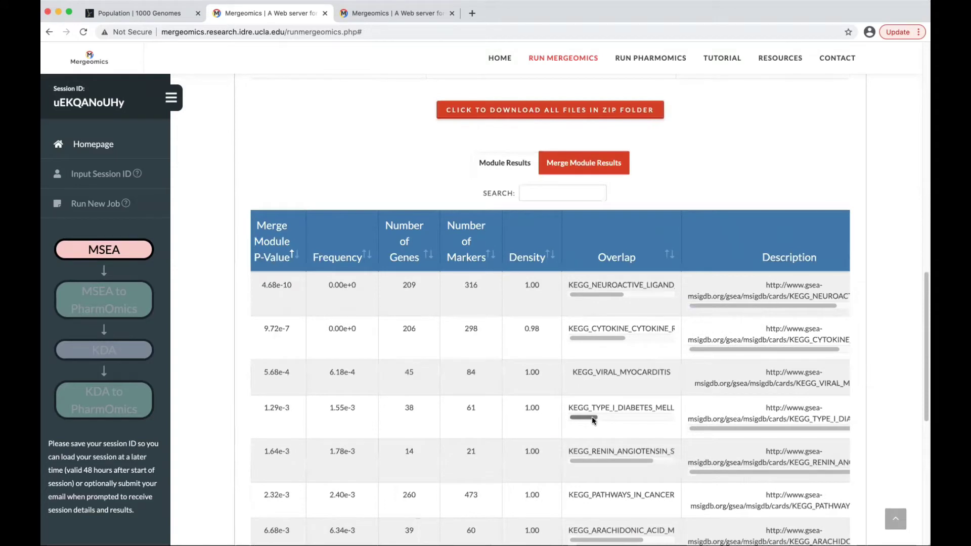
drag(599, 417, 552, 423)
scroll(458, 342, down, 7)
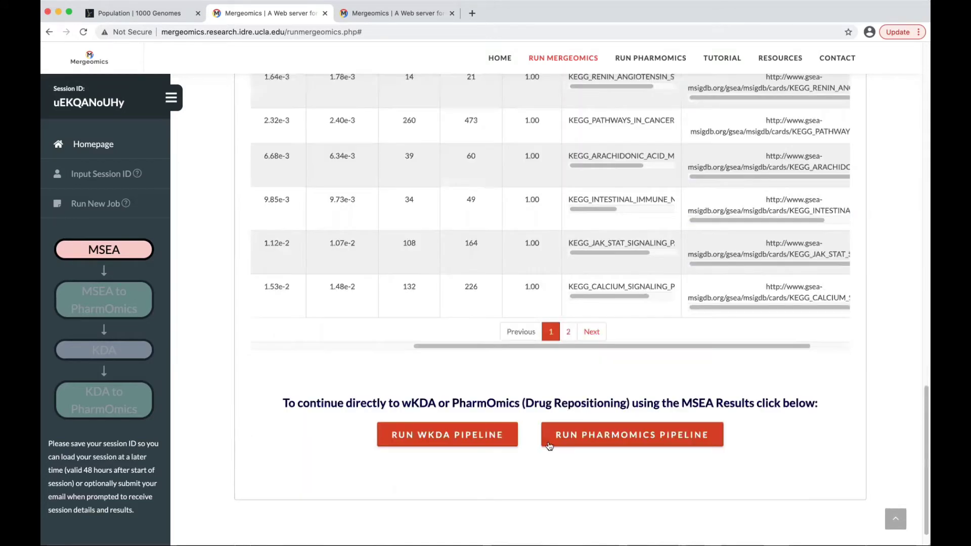
drag(505, 344, 297, 344)
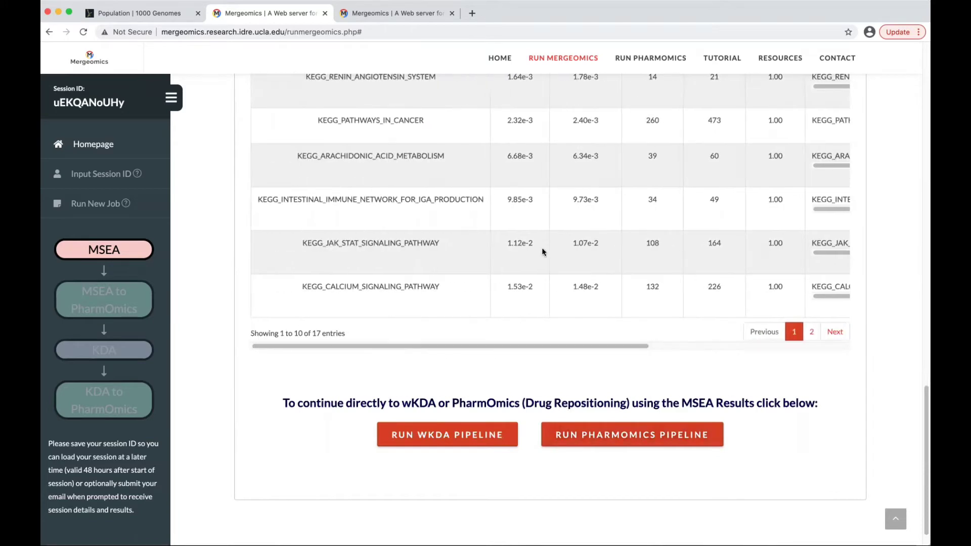
scroll(544, 262, up, 8)
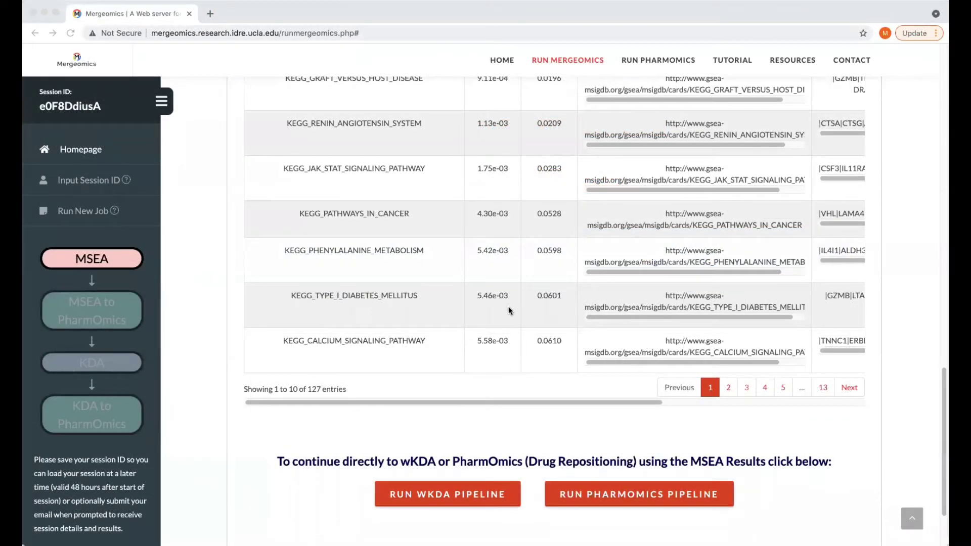
Continue from the MSEA results to the wKDA pipeline and look over its input files and parameters form.
scroll(459, 399, down, 2)
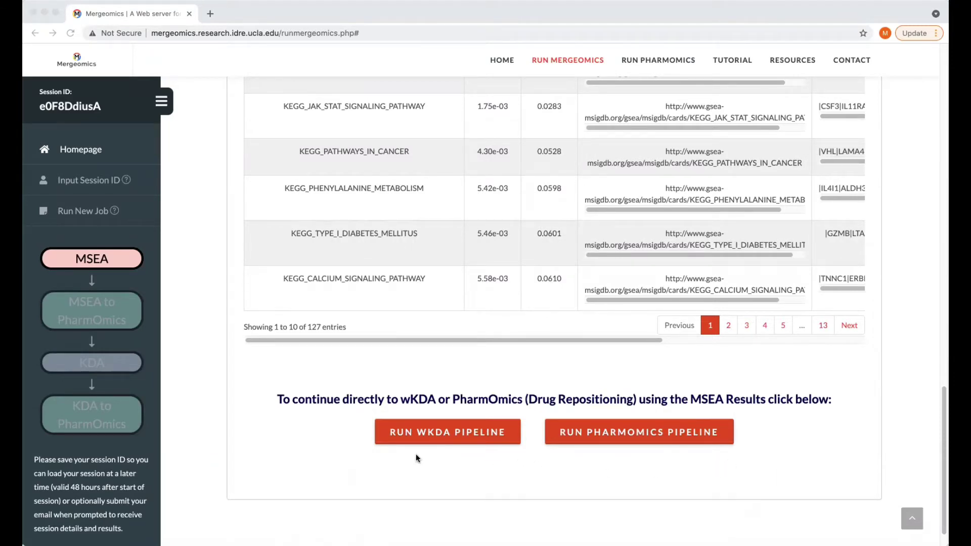
click(442, 433)
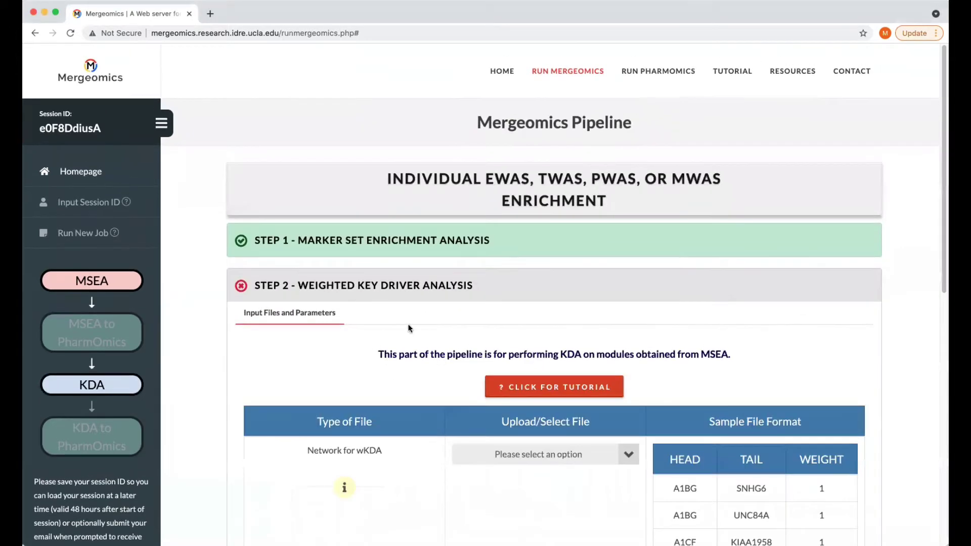
scroll(406, 327, down, 2)
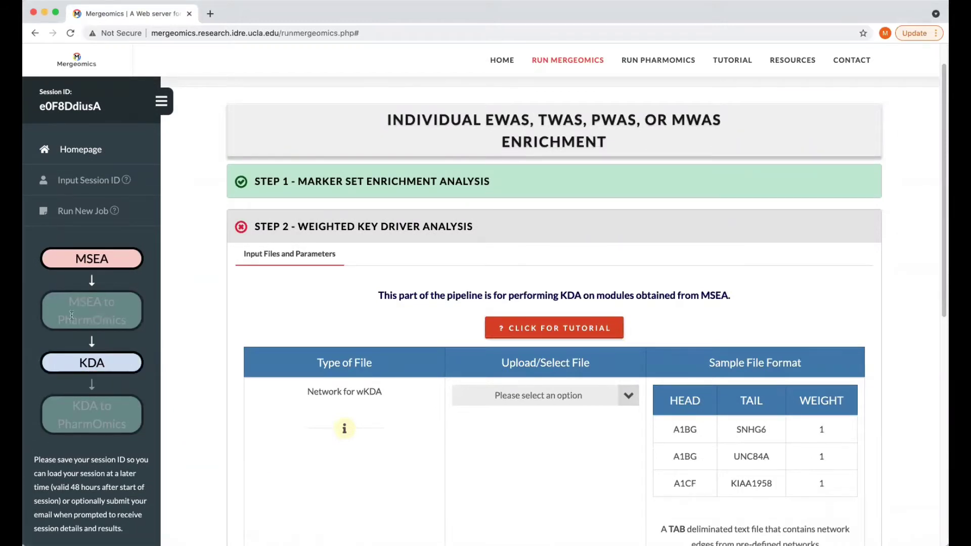
scroll(410, 311, down, 5)
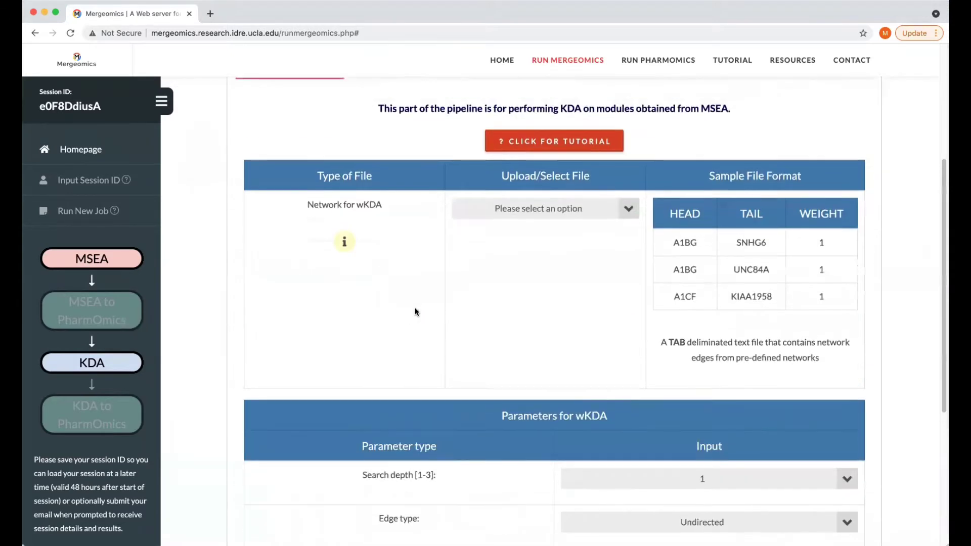
scroll(455, 318, up, 5)
scroll(481, 324, down, 1)
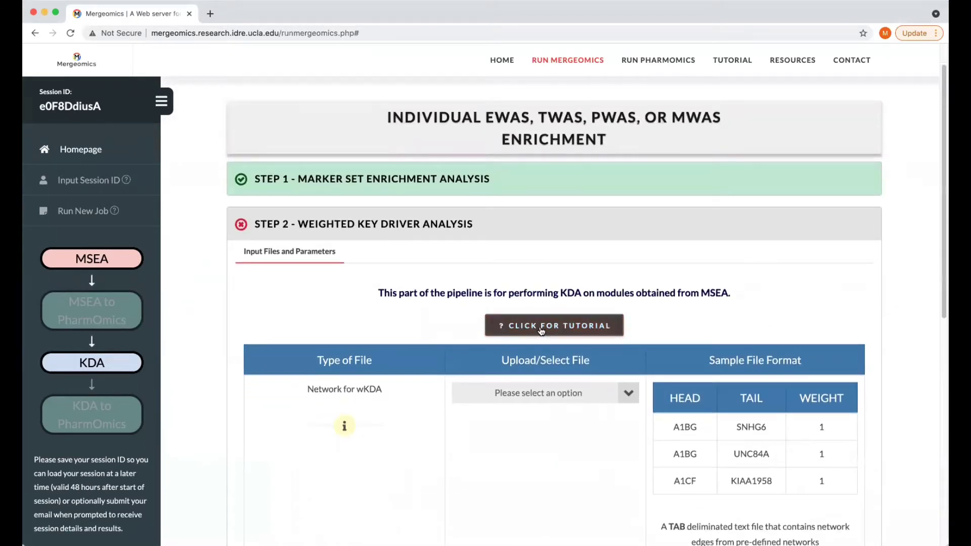
Open the wKDA tutorial and read its overview and comments on the network file and parameters.
click(547, 327)
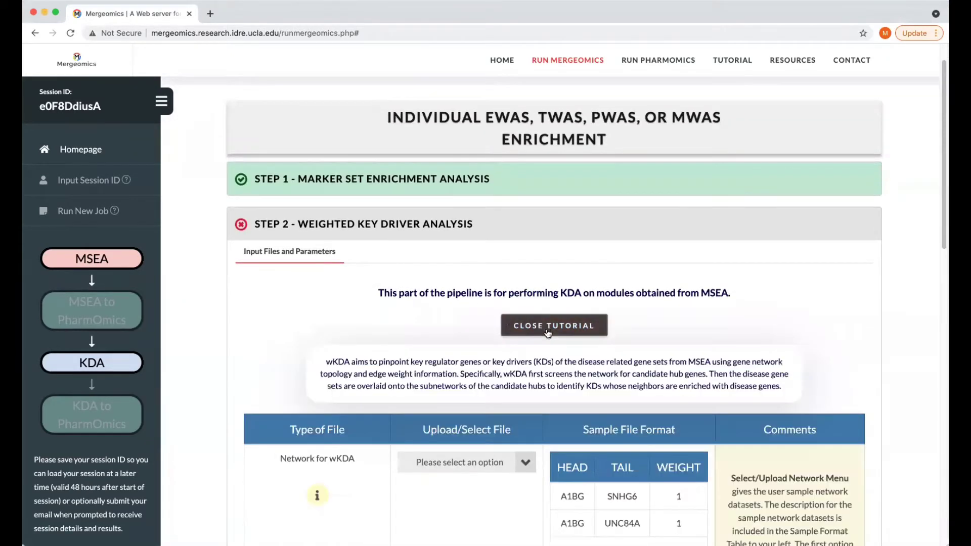
scroll(708, 344, down, 3)
scroll(832, 352, down, 1)
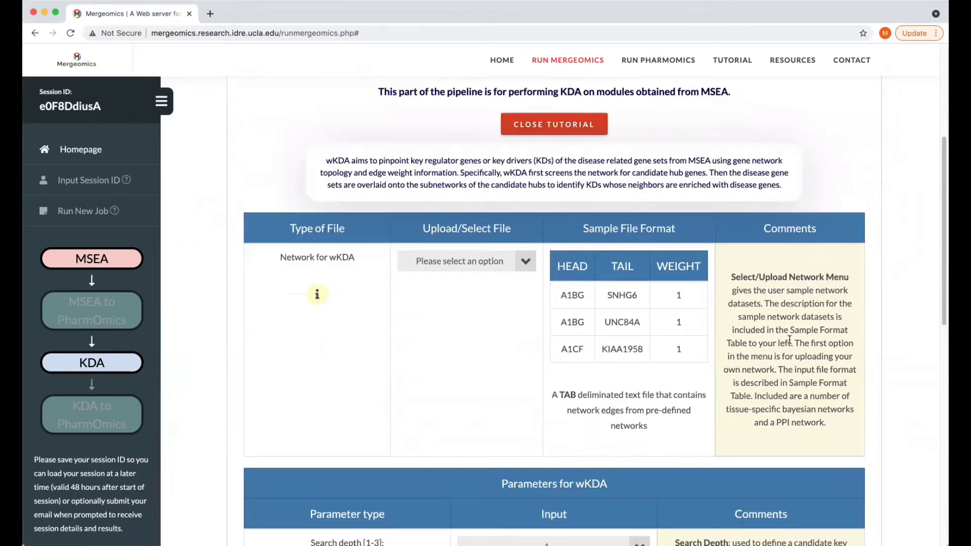
scroll(789, 340, down, 10)
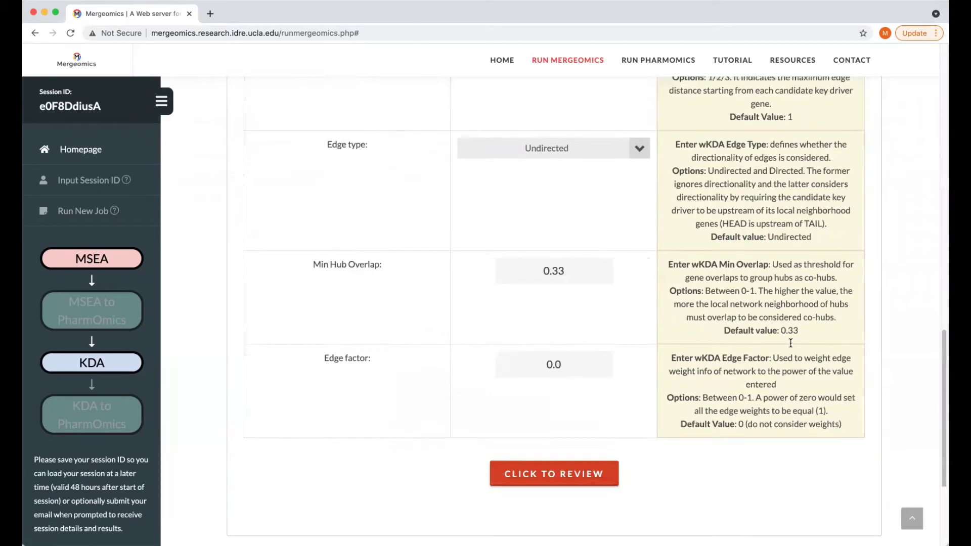
scroll(790, 343, up, 12)
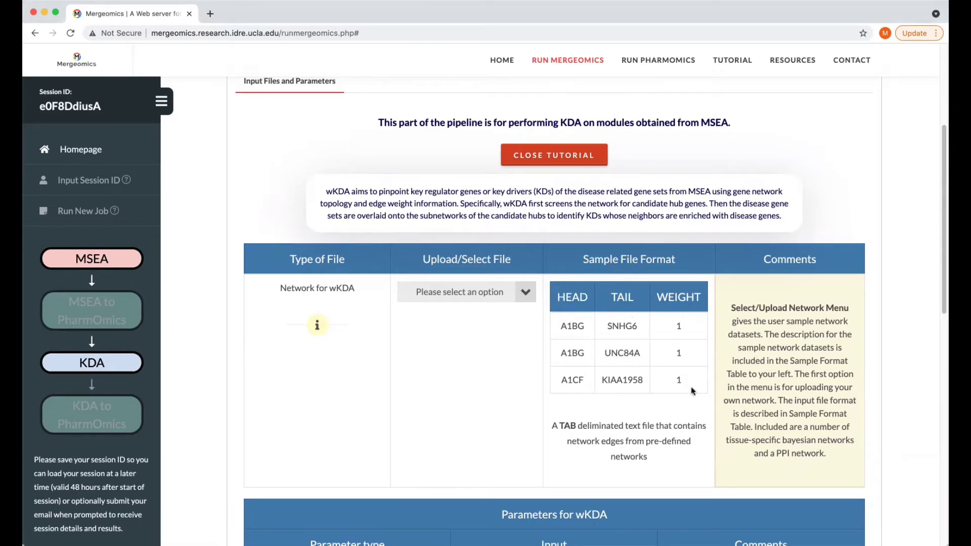
Browse the sample networks for wKDA and select String PPI Network.
click(492, 298)
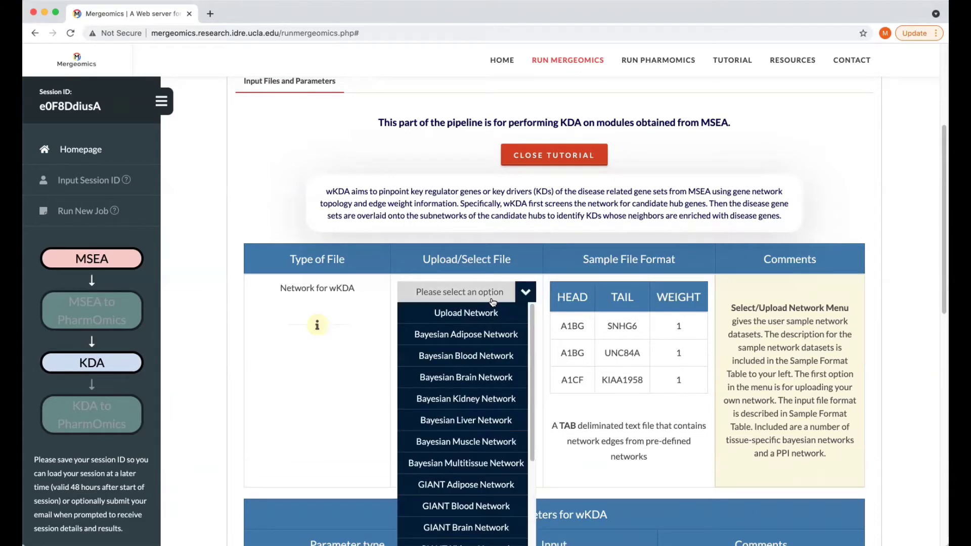
scroll(357, 283, down, 2)
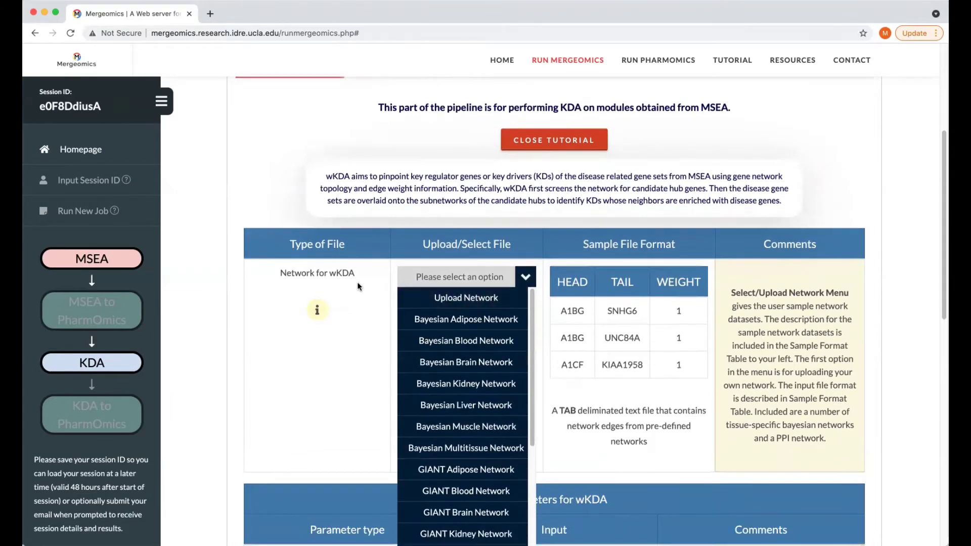
scroll(358, 283, down, 2)
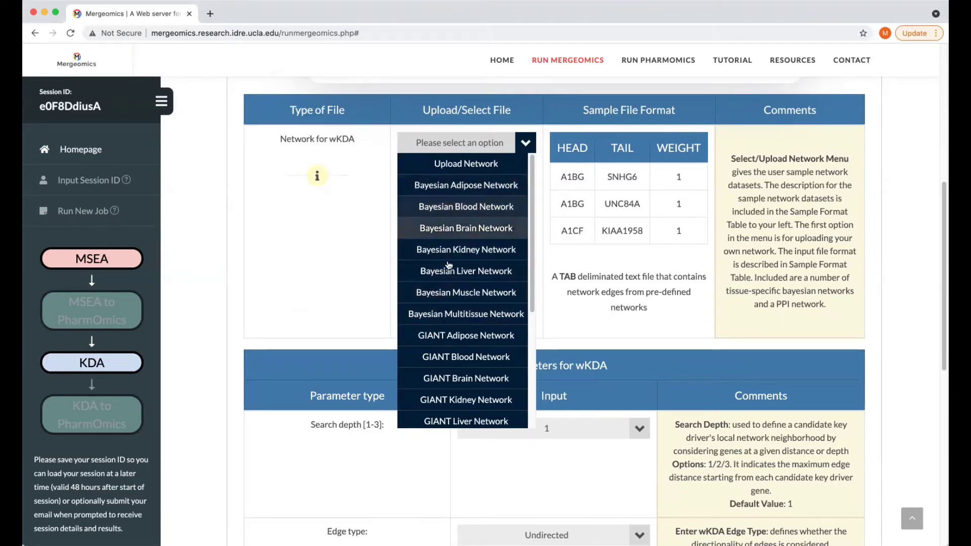
scroll(453, 299, down, 1)
scroll(450, 293, down, 3)
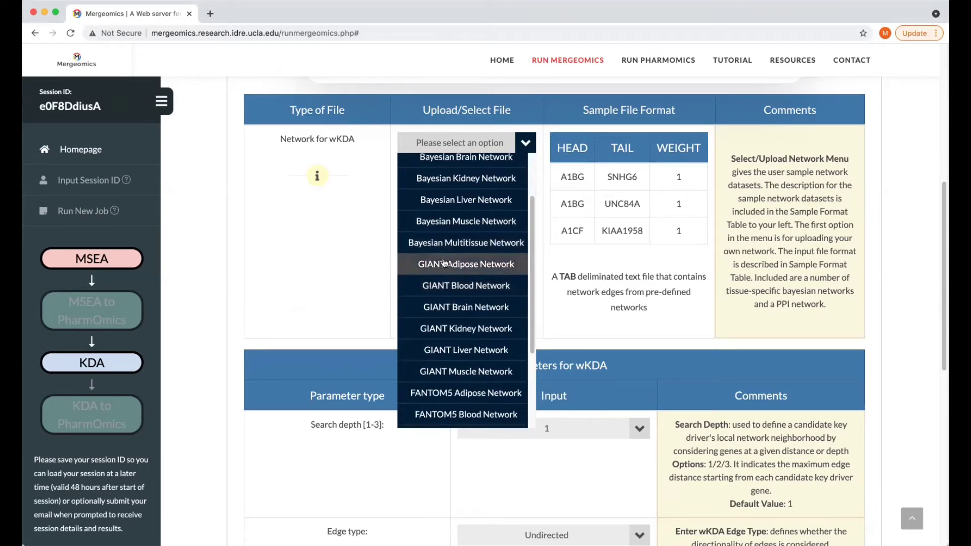
scroll(455, 343, down, 3)
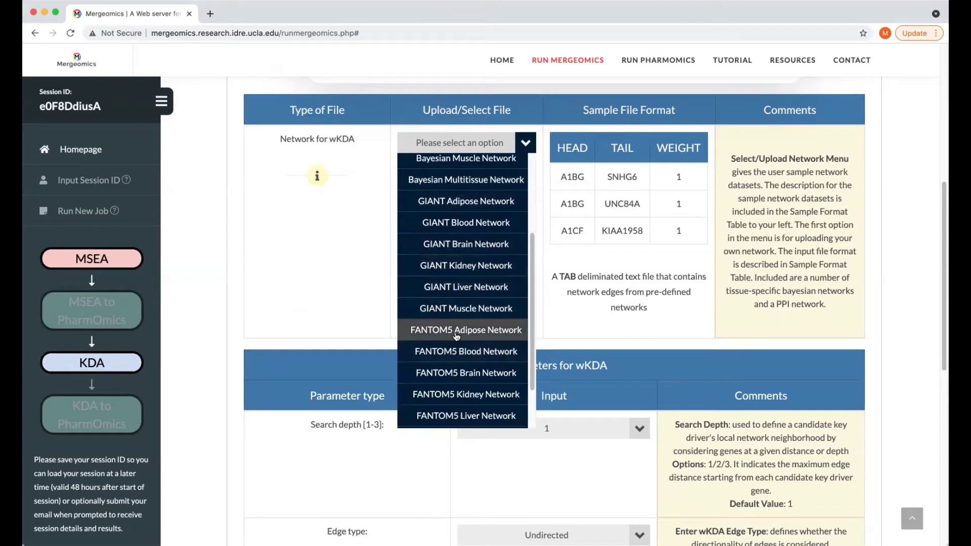
scroll(457, 336, down, 3)
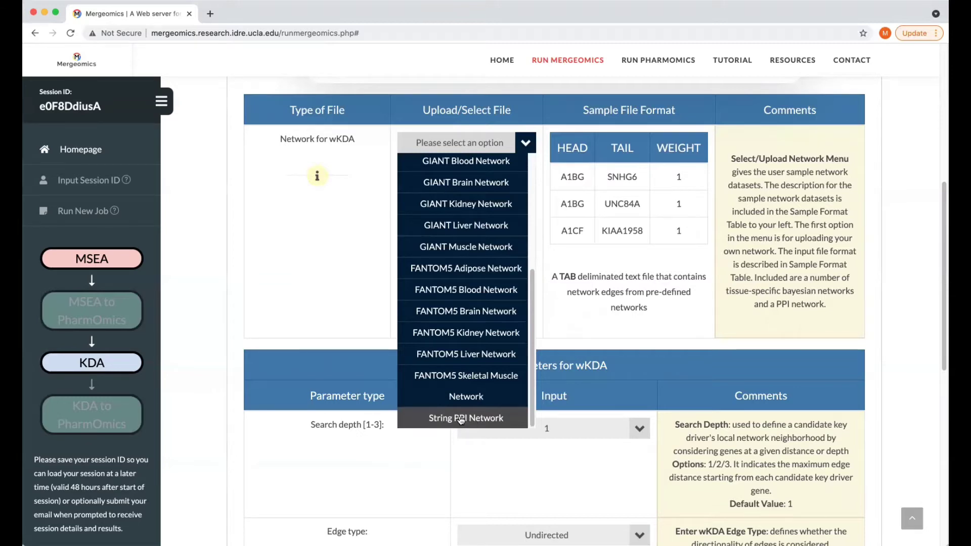
click(461, 419)
Review the wKDA parameter comments on search depth, edge type, min hub overlap and edge factor.
scroll(543, 331, down, 3)
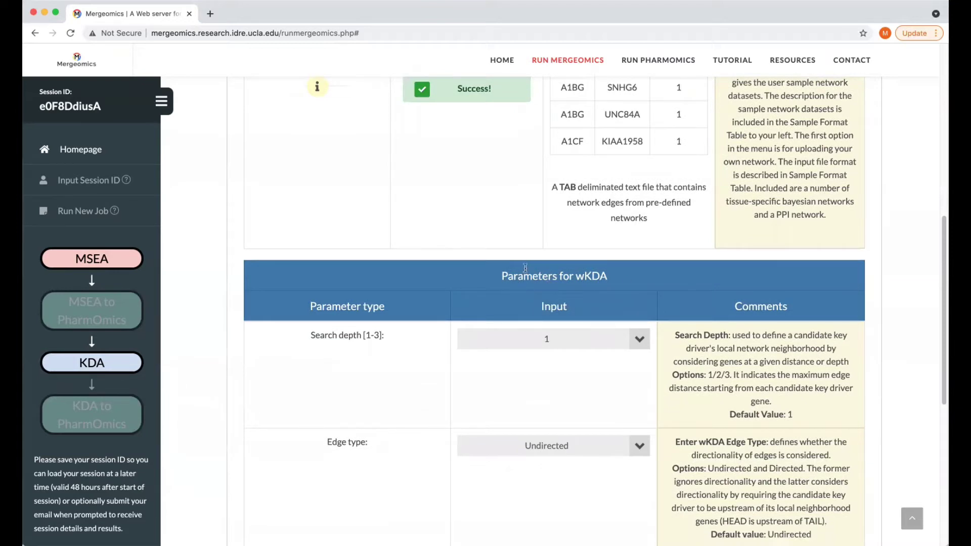
scroll(670, 283, down, 1)
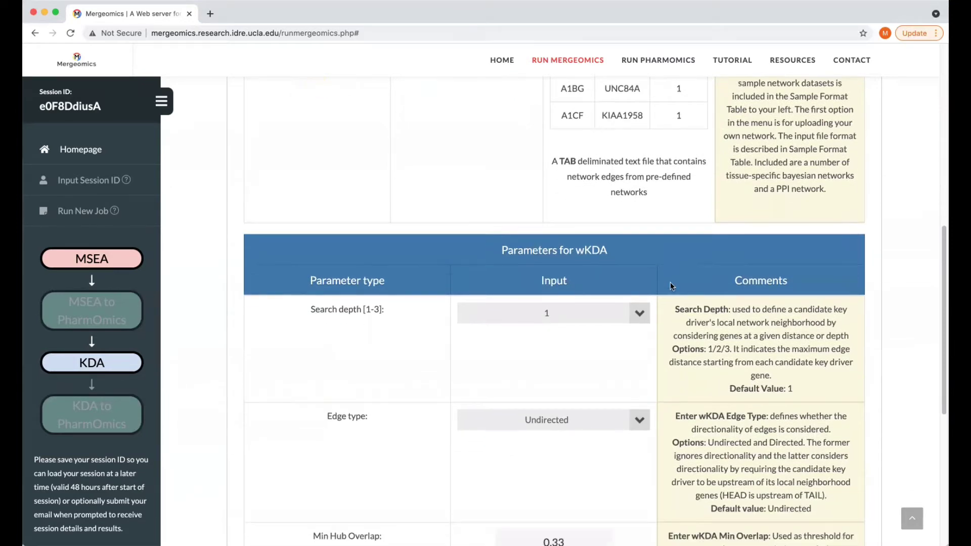
scroll(463, 362, down, 5)
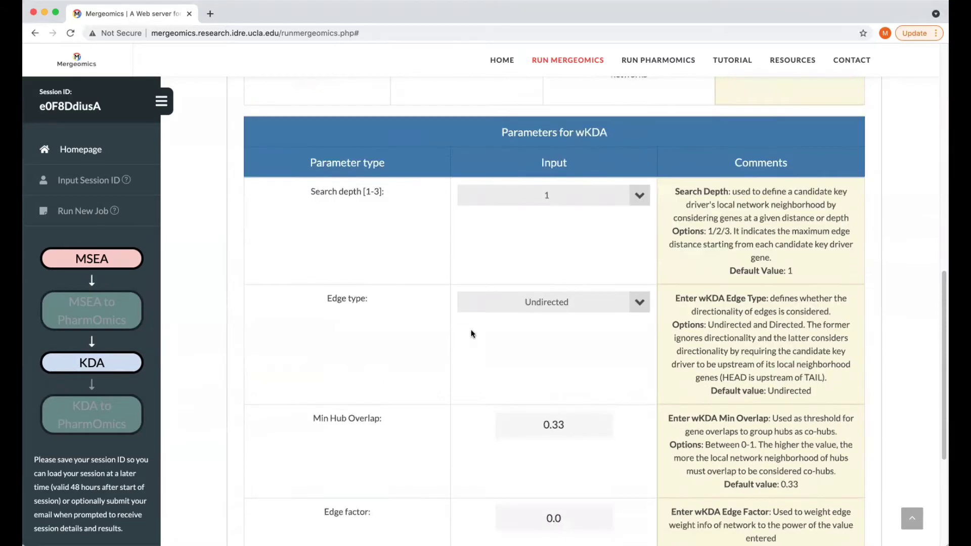
scroll(516, 417, down, 4)
scroll(515, 416, up, 5)
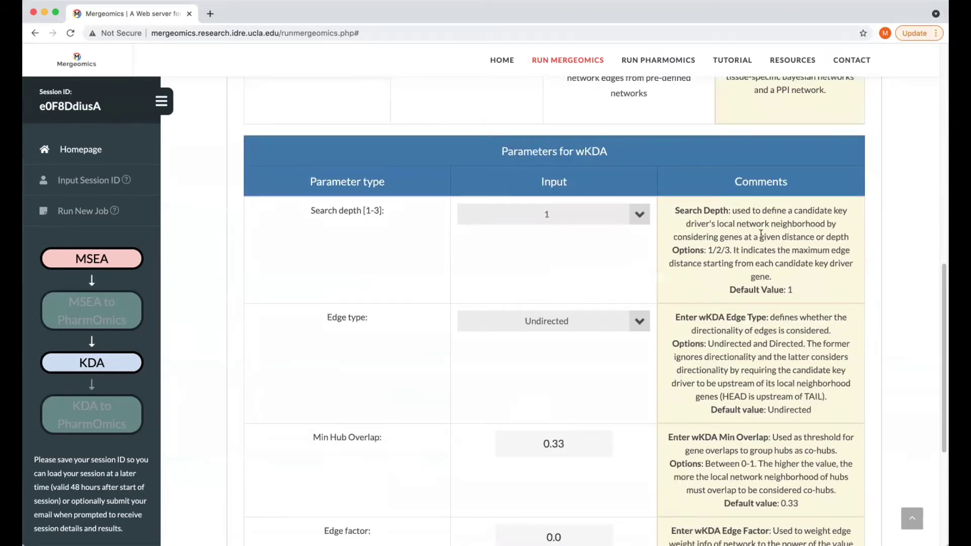
scroll(763, 260, down, 3)
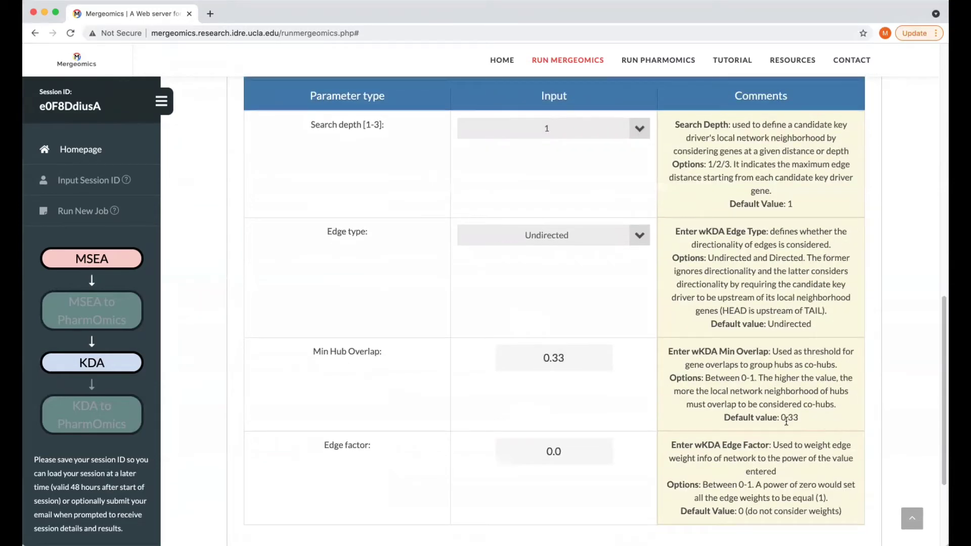
scroll(676, 237, up, 3)
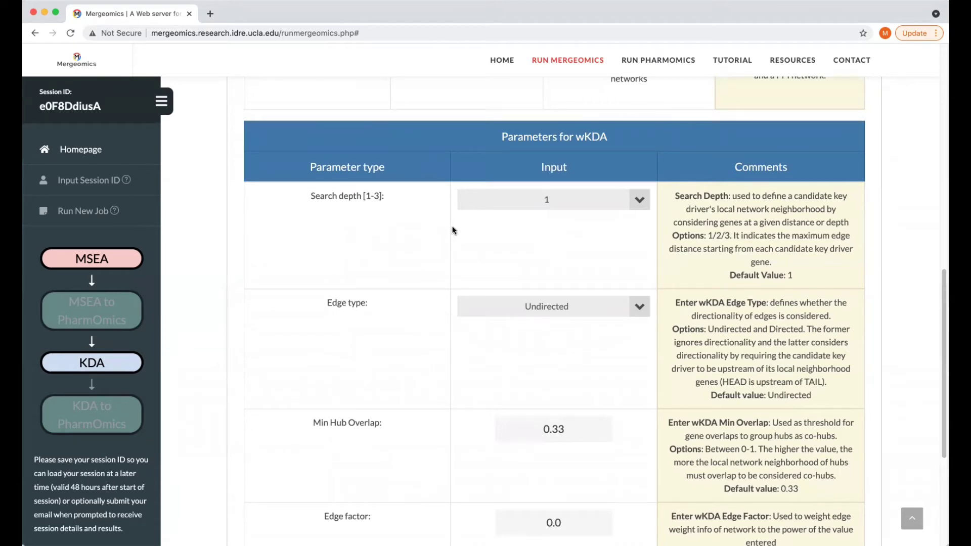
Check the search depth options, keeping a depth of 1, and select Undirected as the edge type.
click(544, 204)
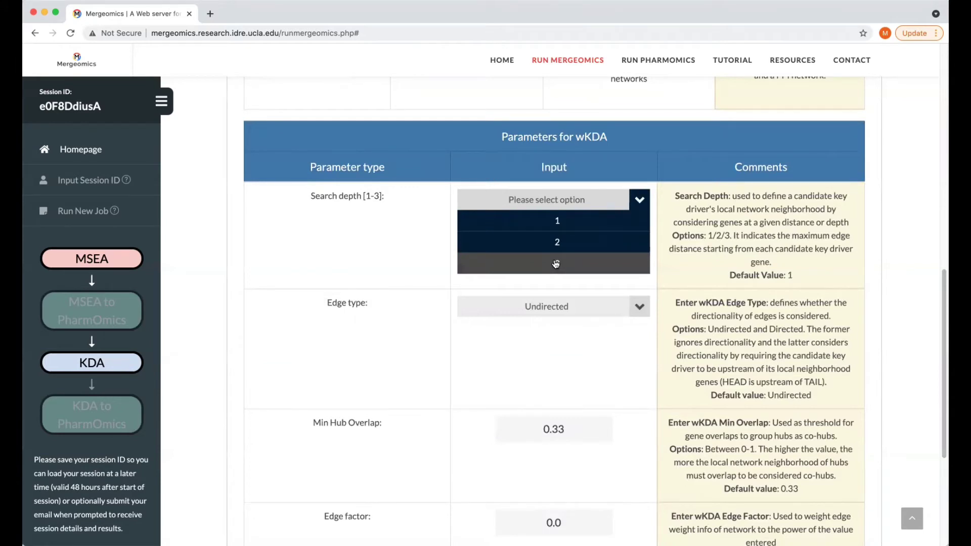
scroll(426, 242, down, 2)
click(372, 229)
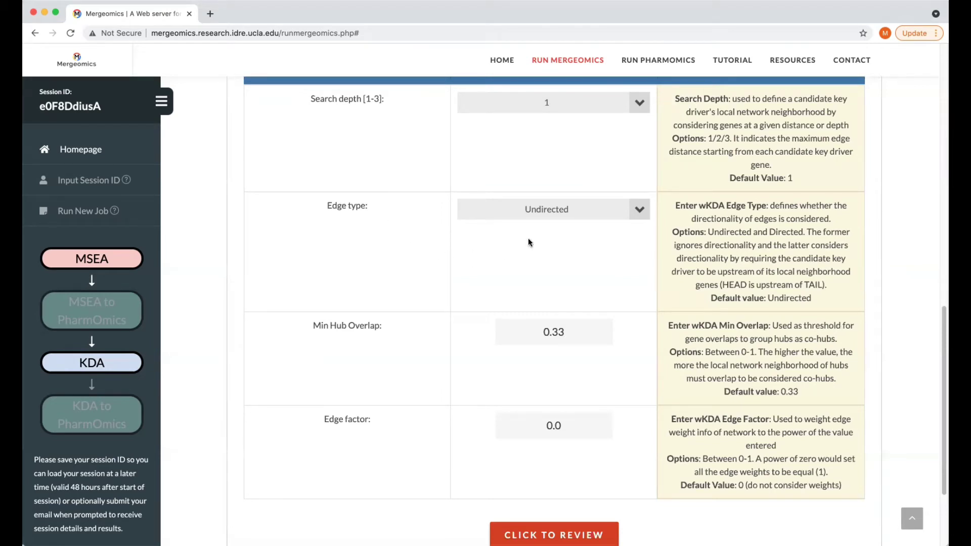
click(542, 211)
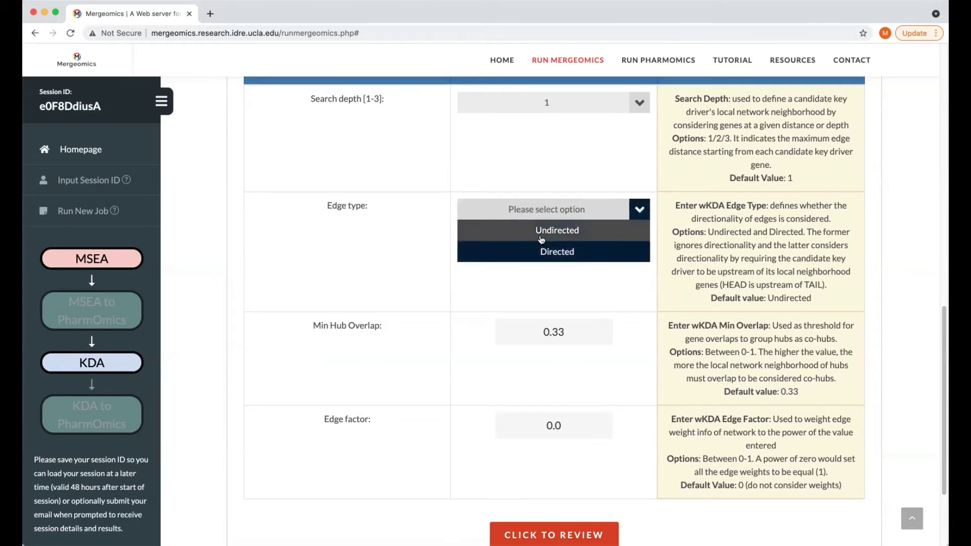
click(574, 237)
Keep min hub overlap at 0.33 and edge factor at 0.0, and proceed to the review of the wKDA files and parameters.
scroll(546, 257, down, 2)
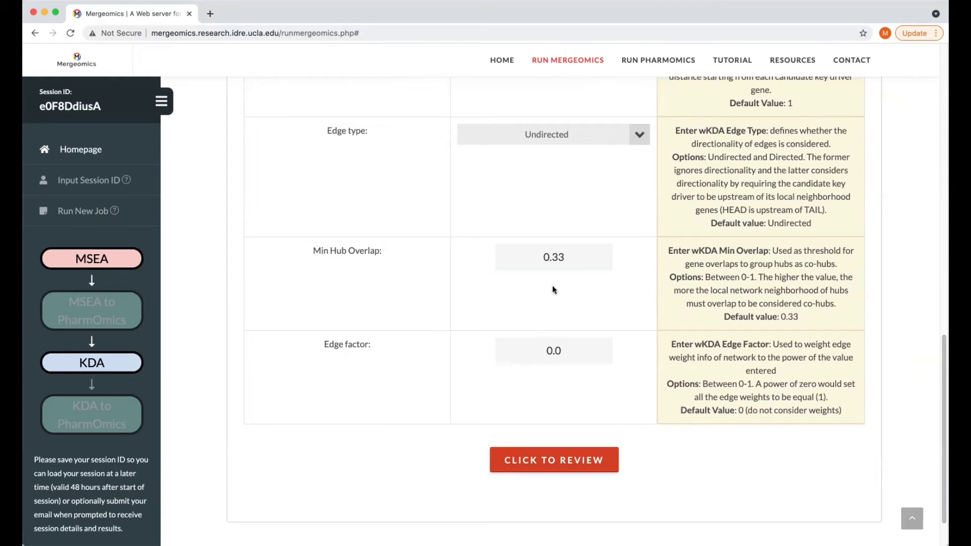
scroll(563, 283, down, 1)
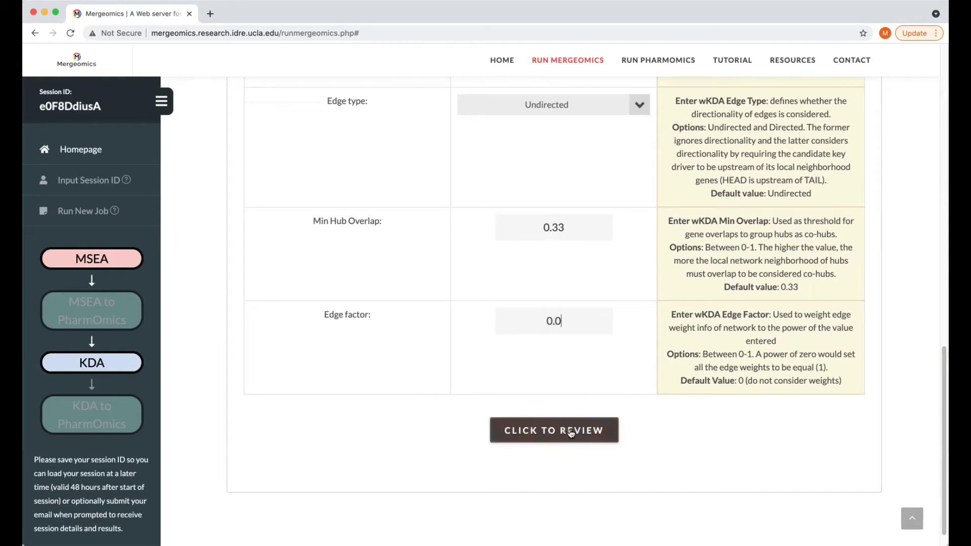
click(554, 421)
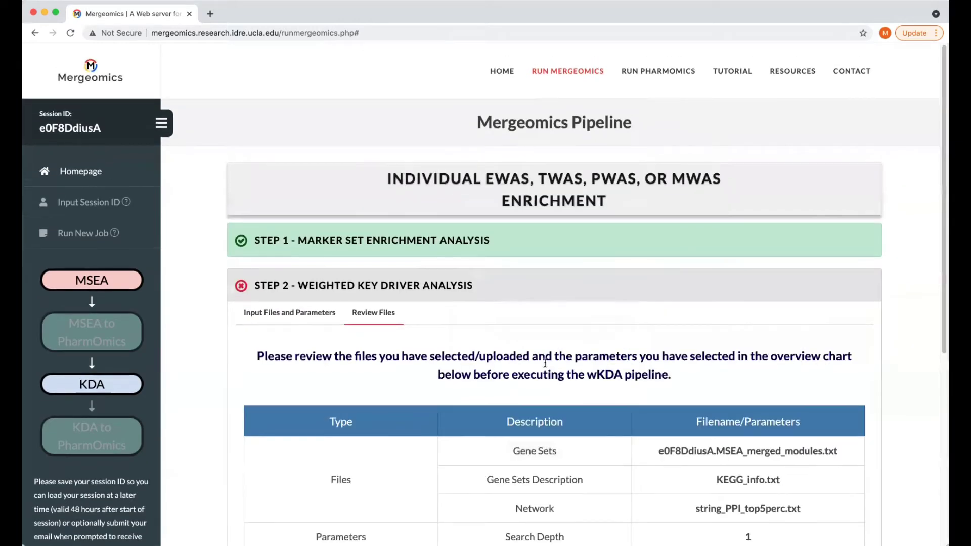
Review the wKDA files and parameters and submit the e-mail address for job completion notification.
scroll(545, 362, down, 6)
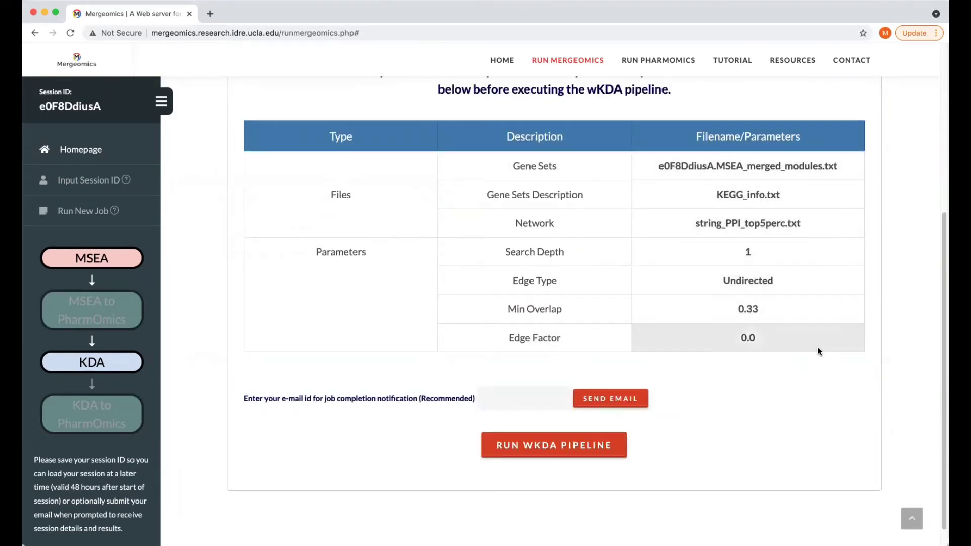
click(505, 399)
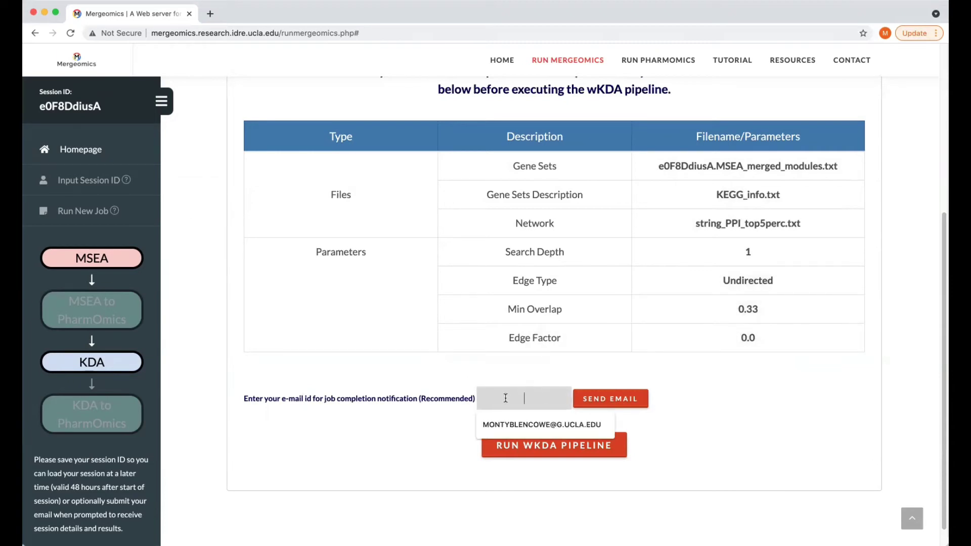
click(514, 424)
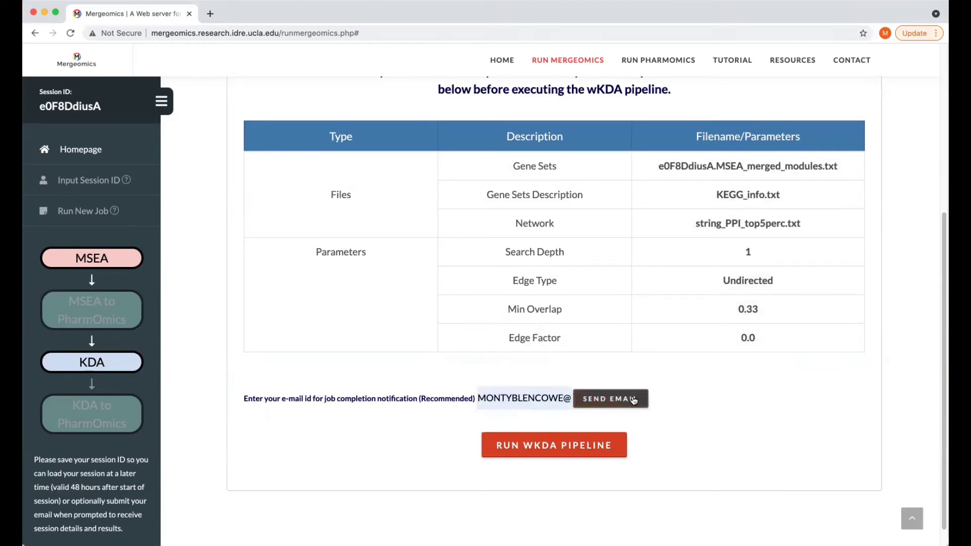
click(633, 399)
scroll(632, 374, down, 3)
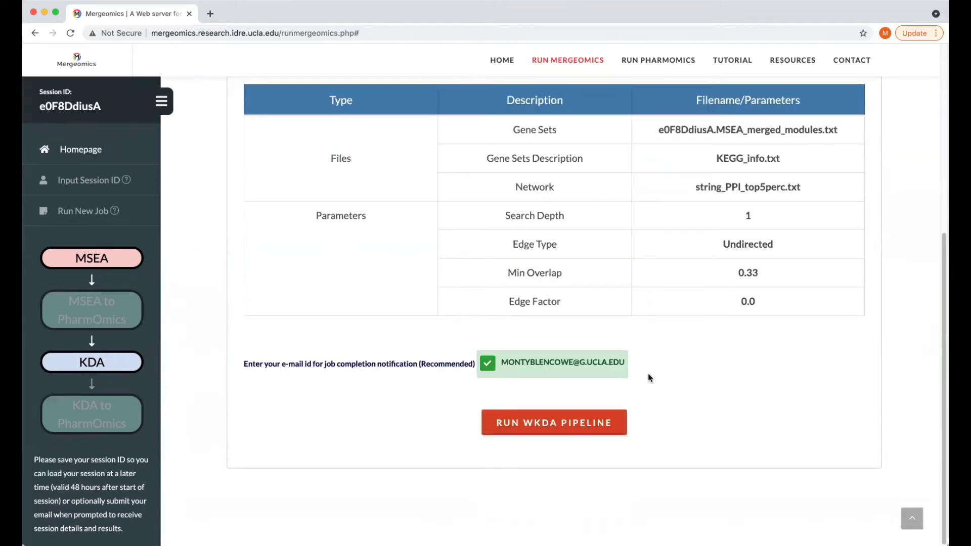
Run the wKDA pipeline and read through its runtime log.
click(554, 428)
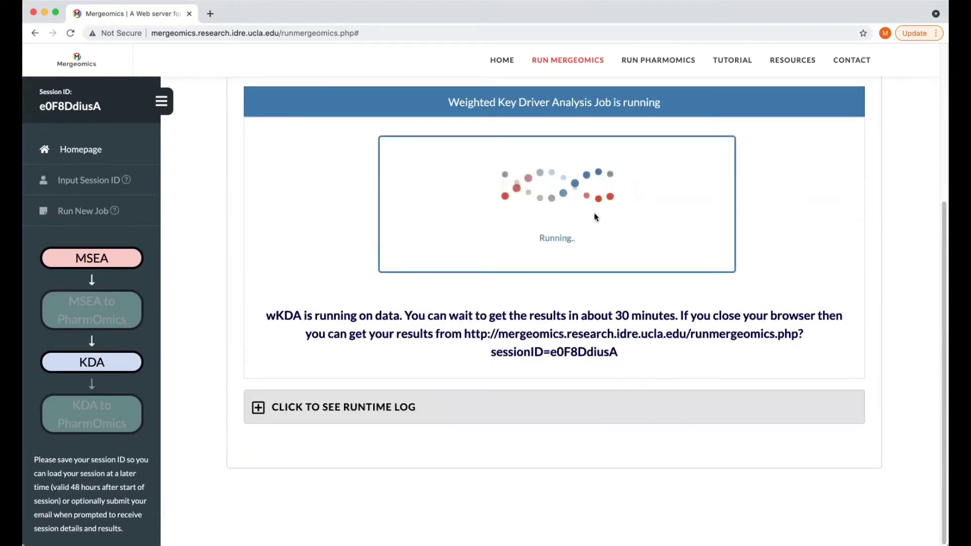
click(528, 408)
scroll(440, 399, down, 2)
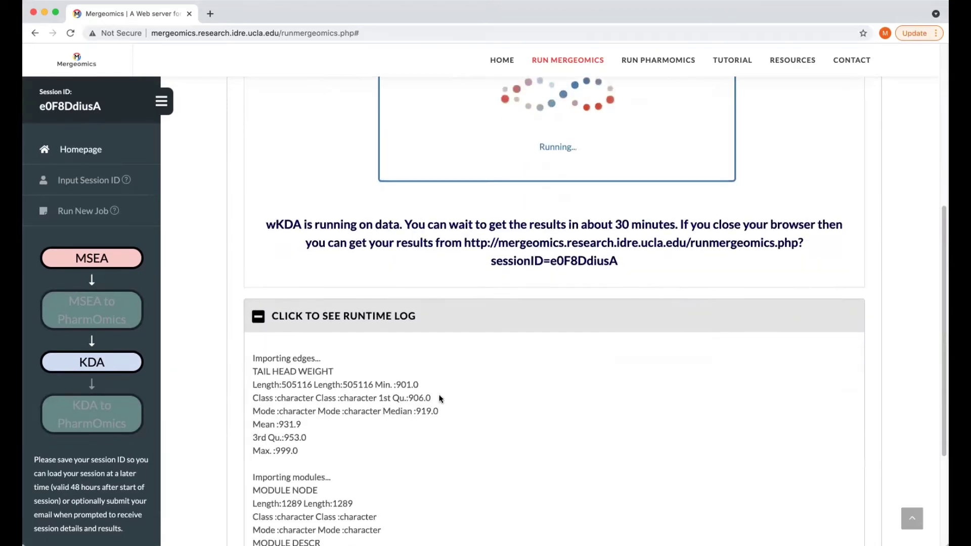
scroll(439, 399, down, 5)
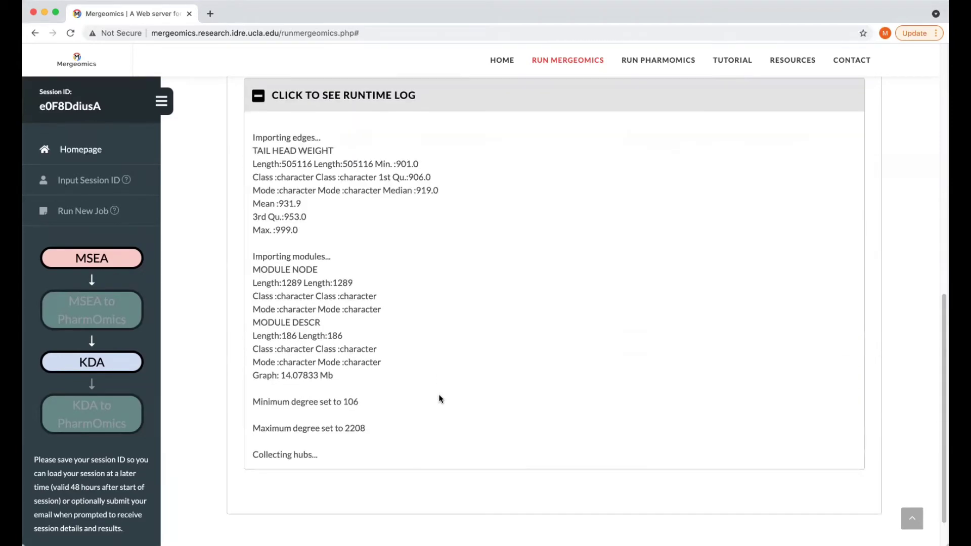
scroll(437, 398, up, 10)
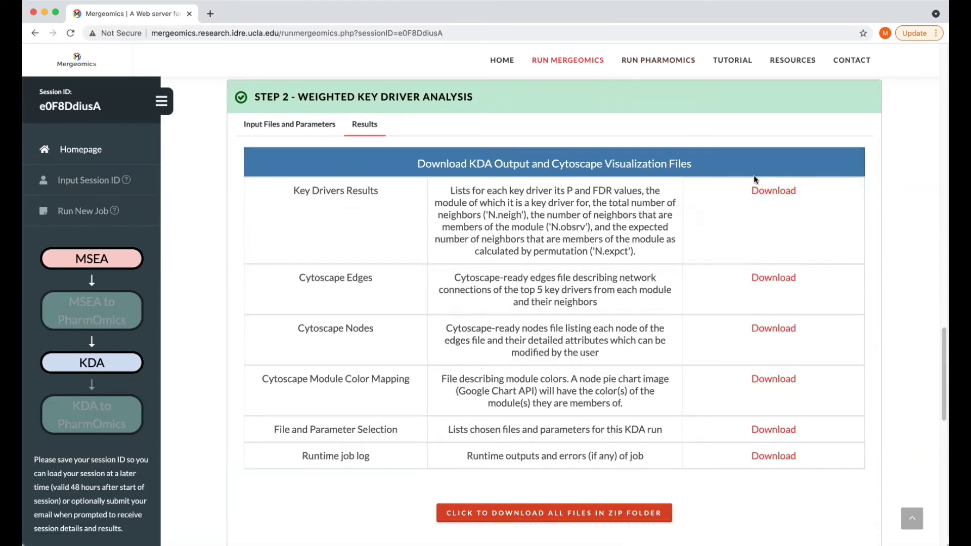
Review the downloadable KDA output files and examine all columns of the key driver results table.
scroll(813, 430, down, 3)
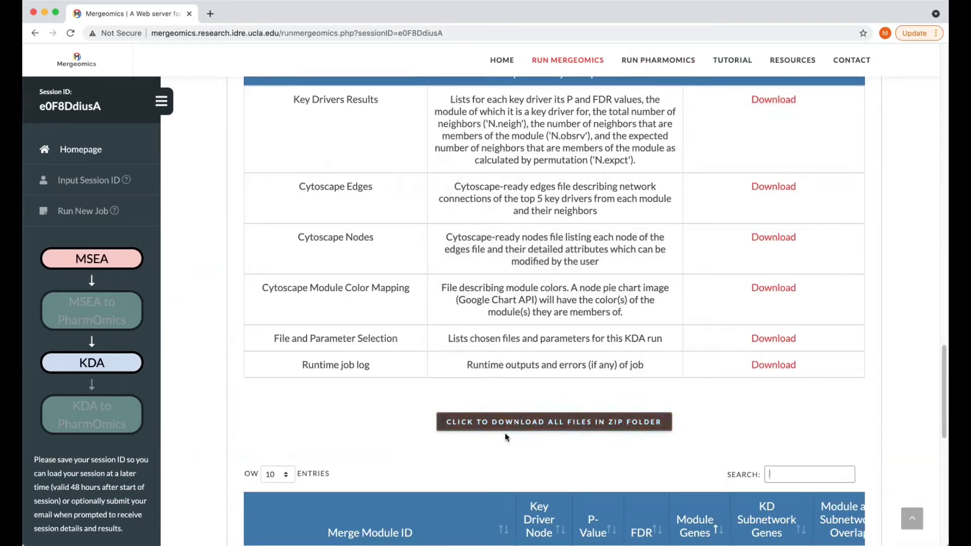
scroll(536, 334, down, 3)
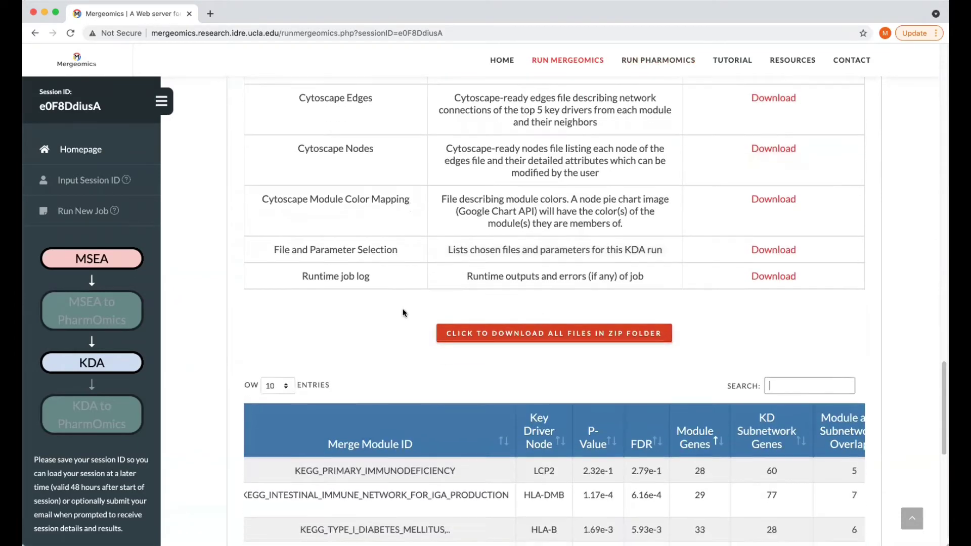
scroll(403, 313, down, 6)
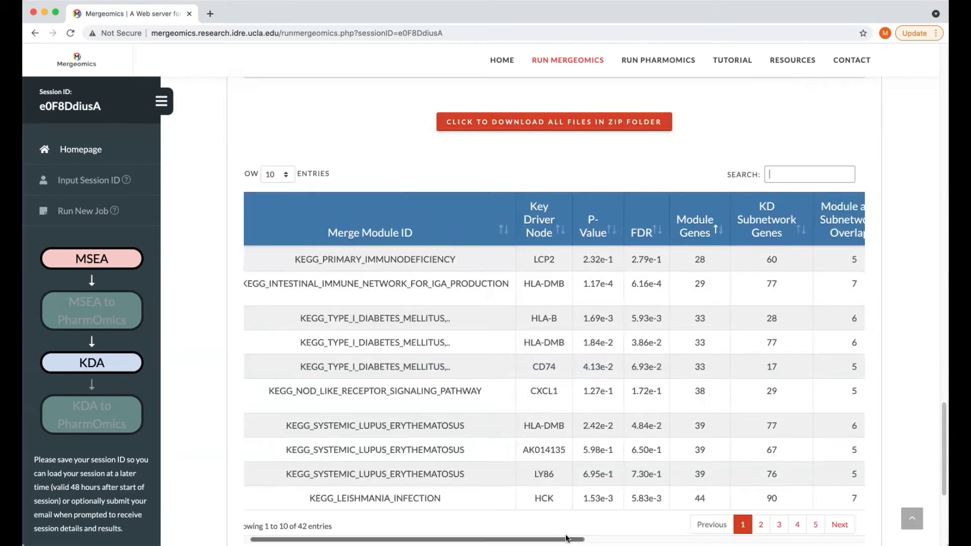
drag(582, 537, 663, 537)
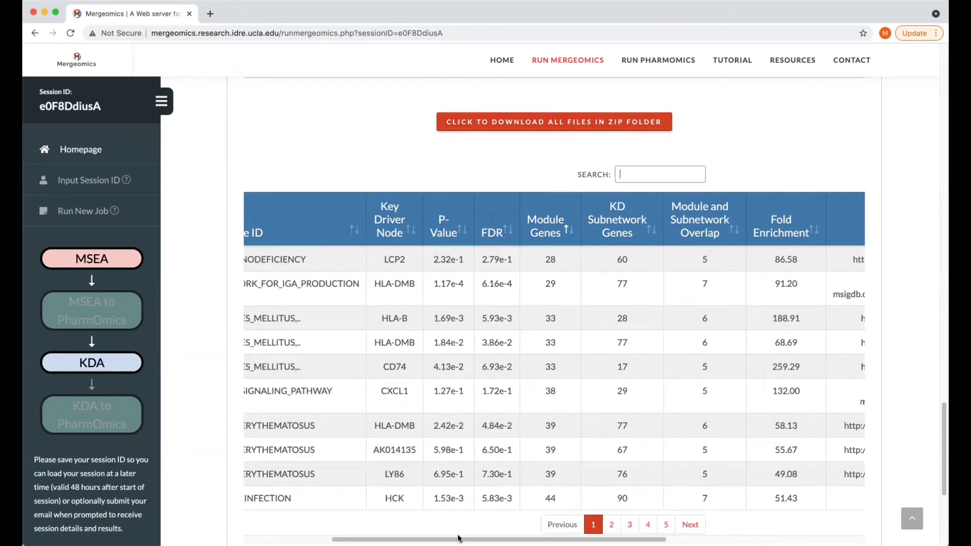
drag(459, 539, 631, 523)
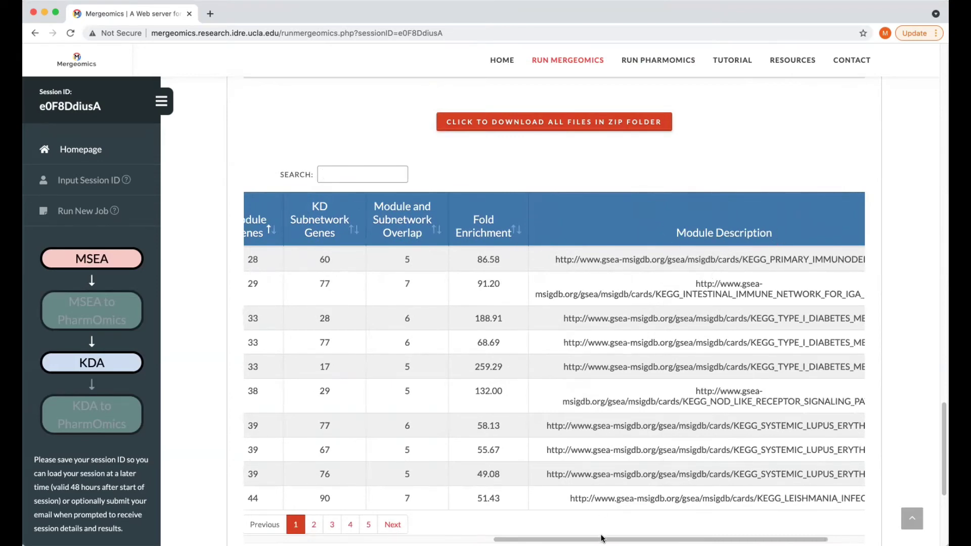
drag(601, 538, 346, 527)
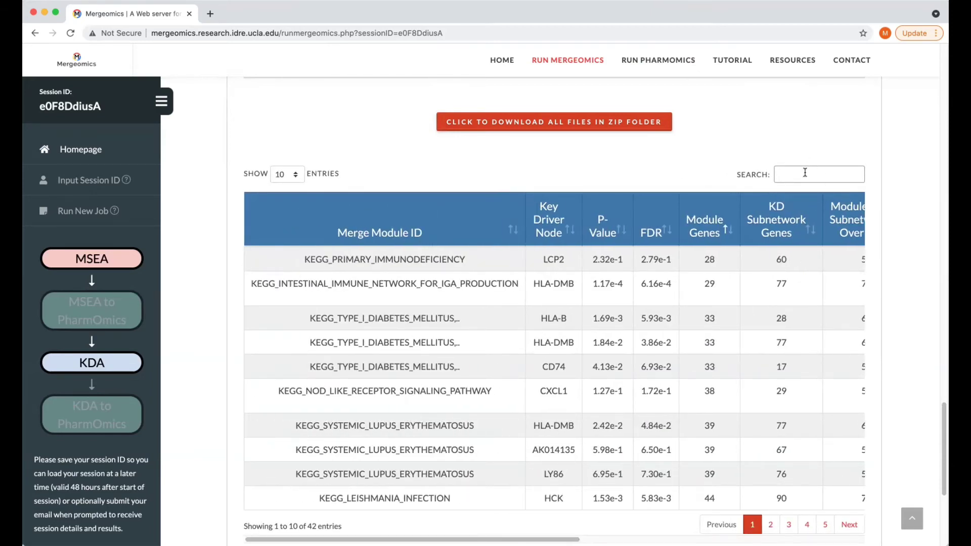
Search the key driver results table for HLA, clear the search and look over the follow-up analysis options.
text(HLA)
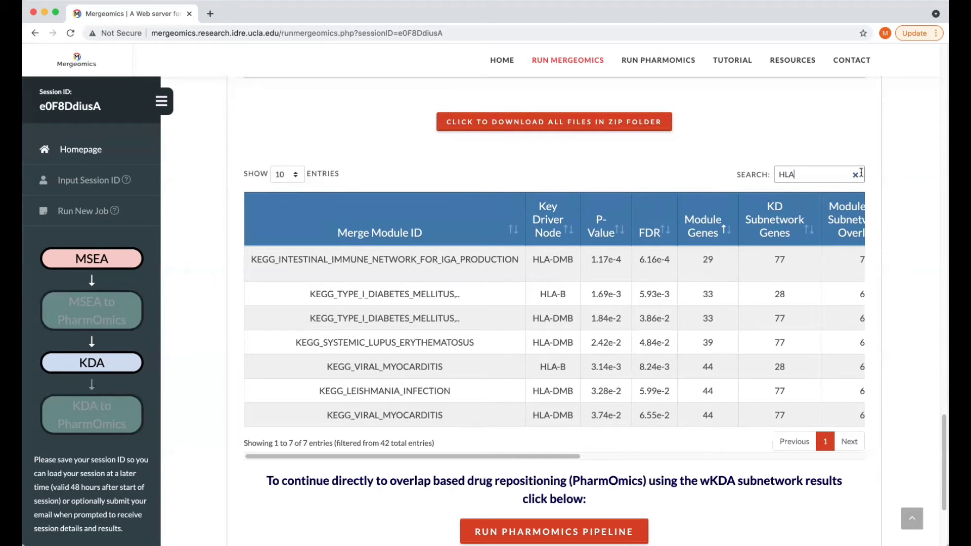
scroll(760, 138, down, 5)
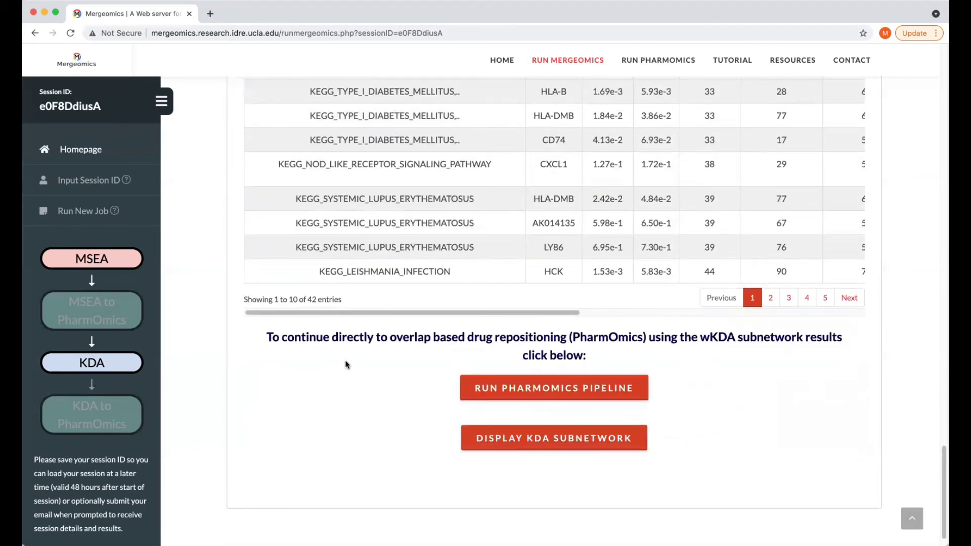
scroll(344, 362, down, 1)
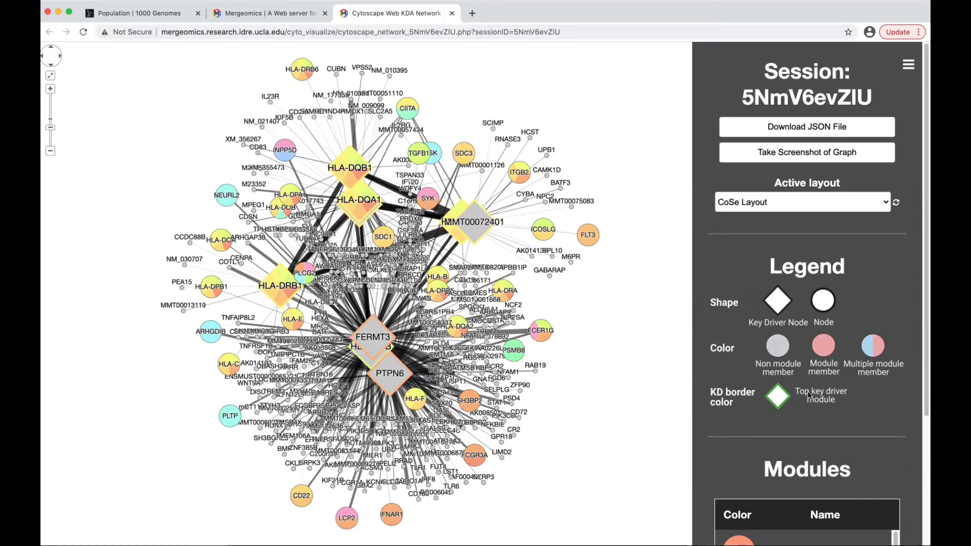
Separate the overlapping key driver nodes MMT00072401 and HLA-DMA by moving both out of the network's dense area.
click(486, 243)
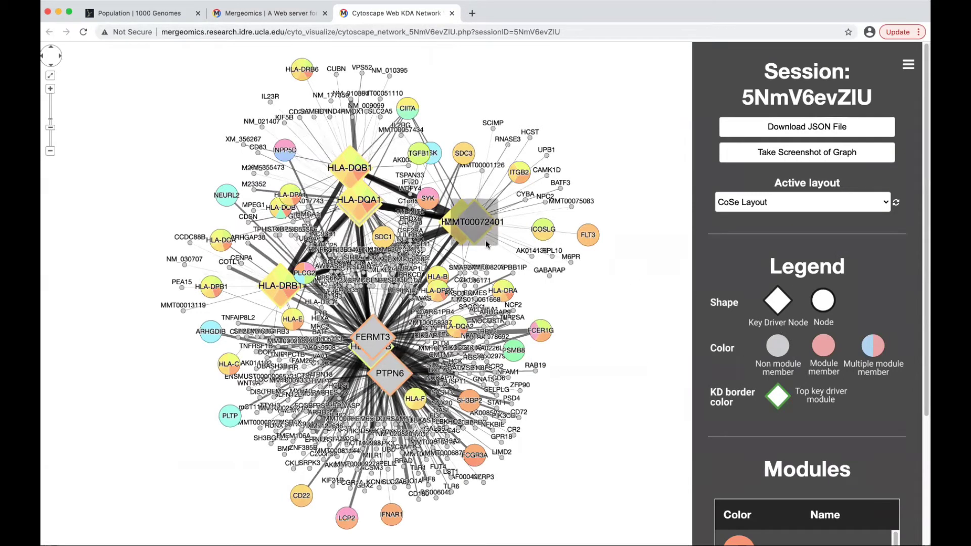
drag(485, 243, 583, 329)
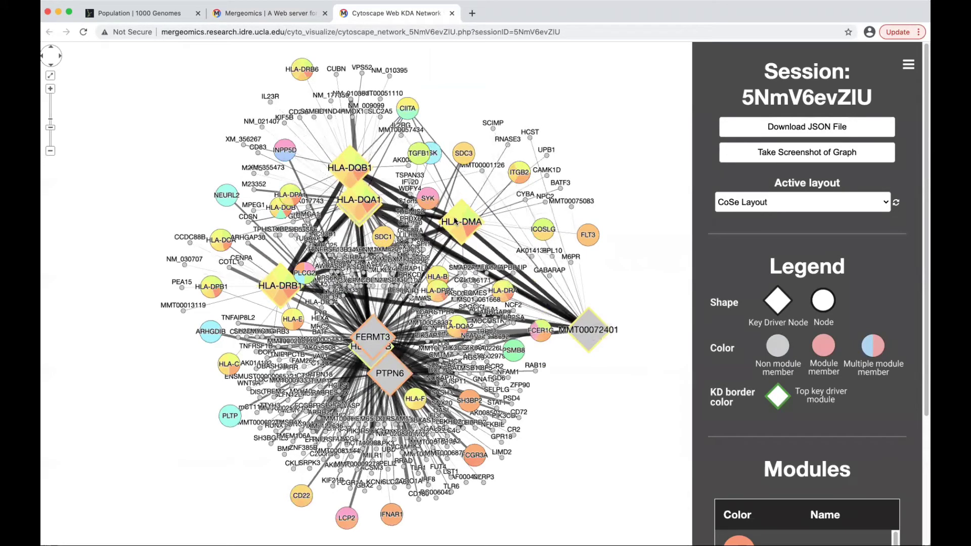
drag(453, 217, 588, 105)
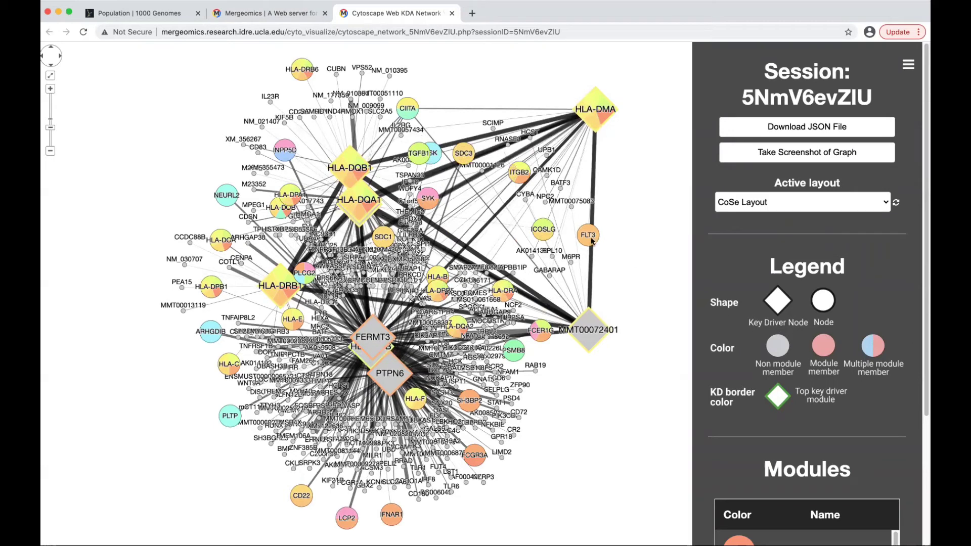
Spread the FLT3, GABARAP and ITGB2 nodes around HLA-DMA and shift MMT00072401 slightly farther outward.
drag(590, 239, 628, 181)
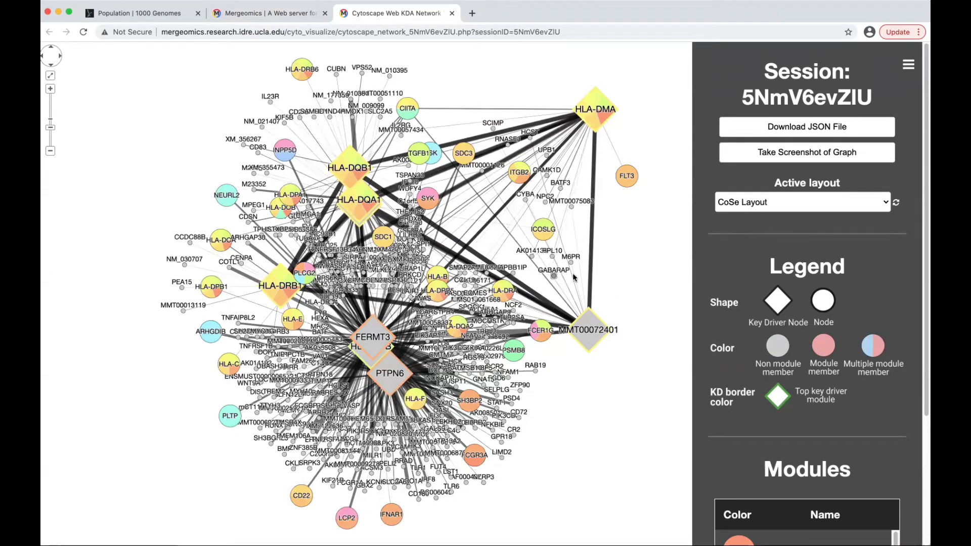
drag(547, 276, 637, 294)
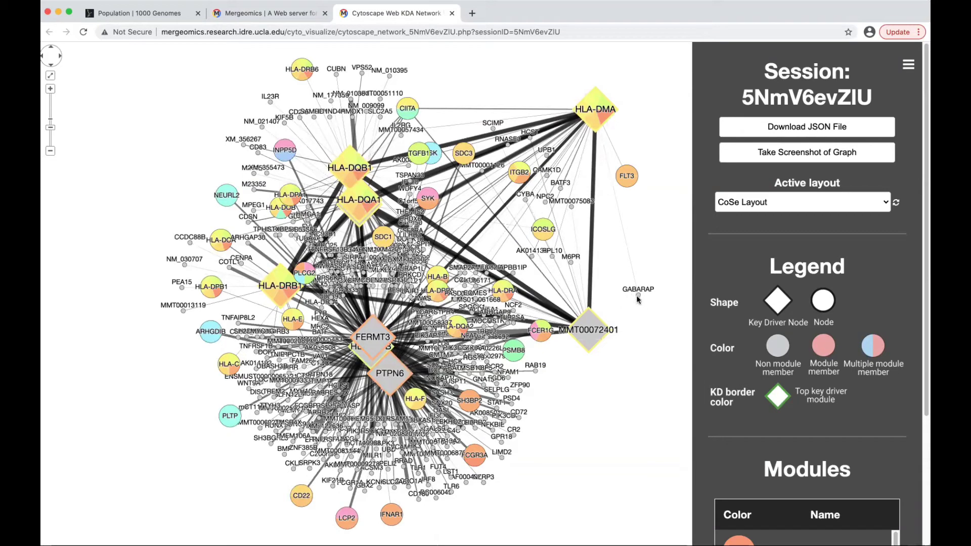
drag(627, 180, 634, 197)
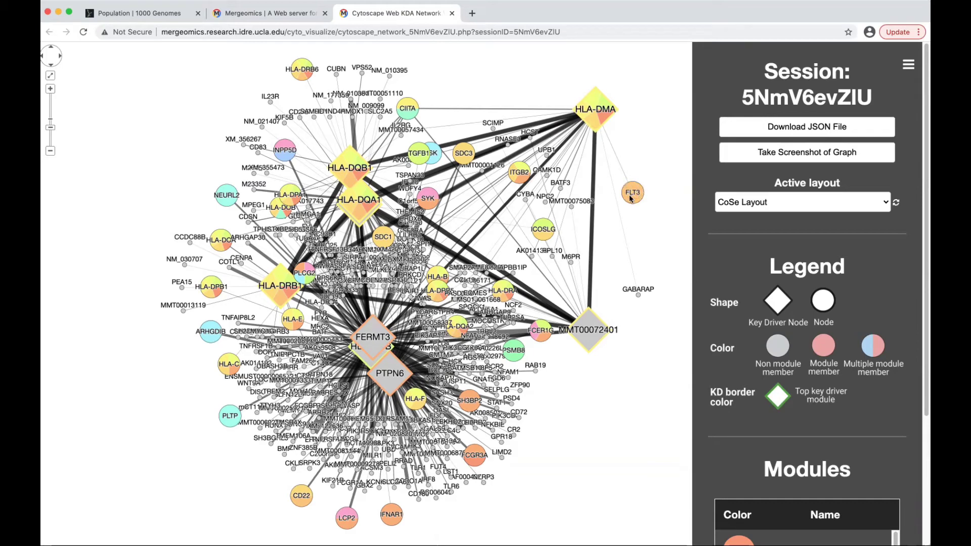
drag(520, 172, 532, 75)
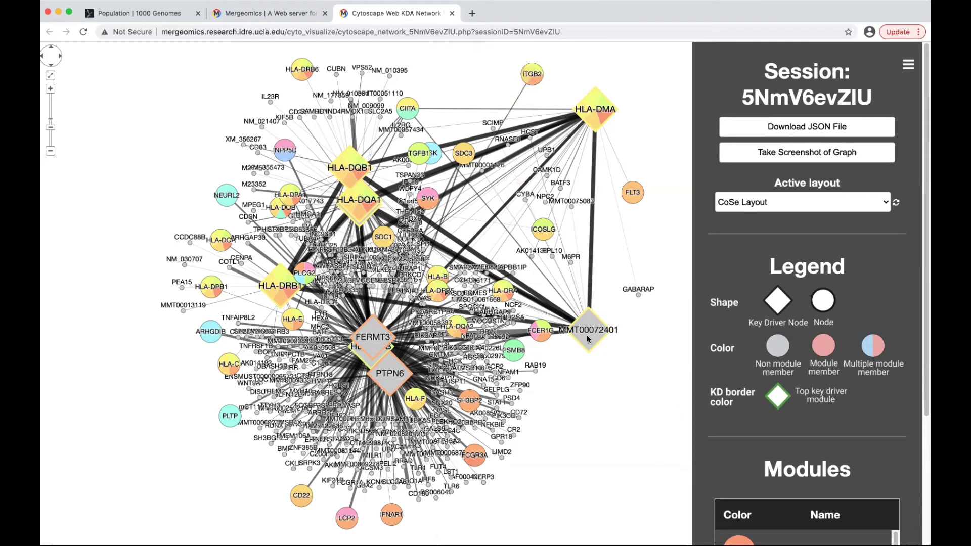
drag(587, 337, 612, 343)
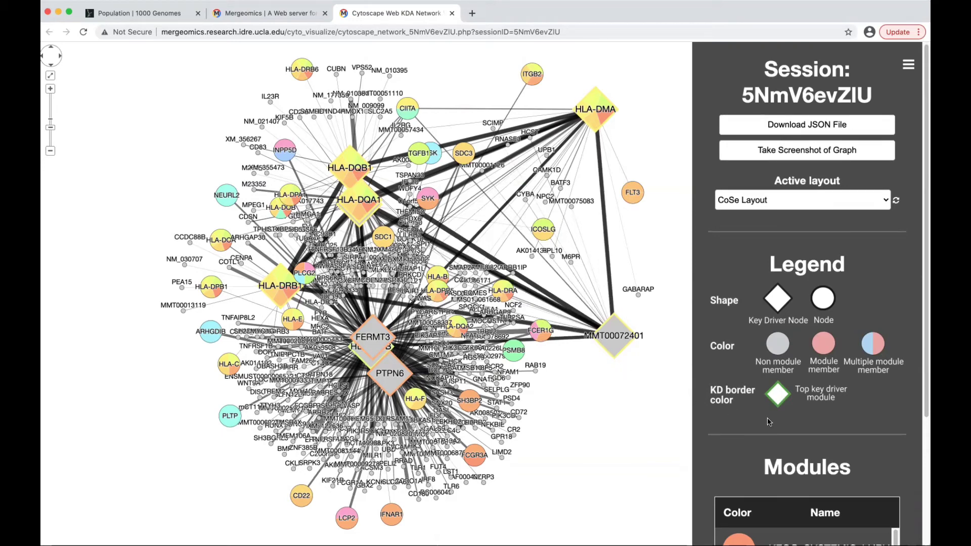
Examine the network legend and the list of module colors and names.
scroll(769, 415, down, 2)
scroll(769, 415, down, 5)
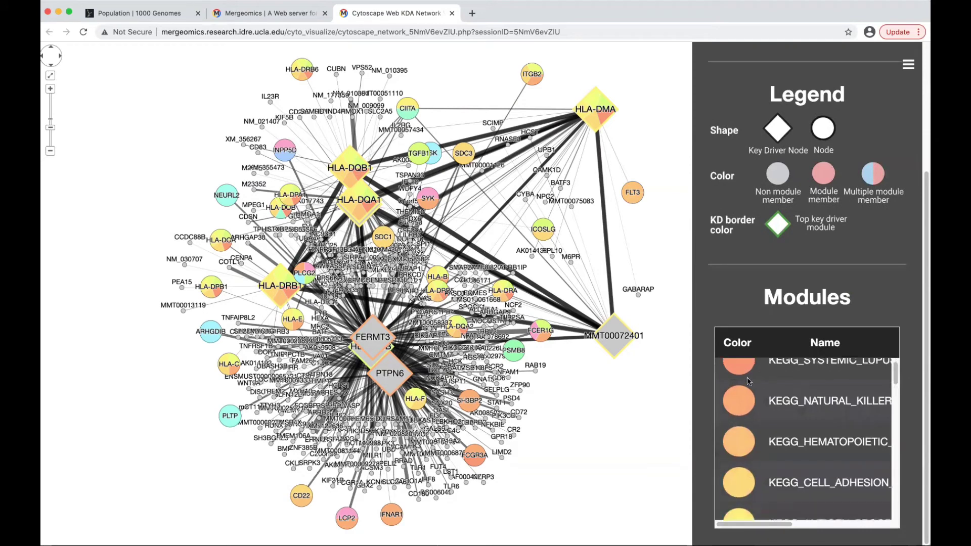
drag(768, 524, 809, 521)
scroll(809, 520, left, 5)
scroll(808, 449, up, 2)
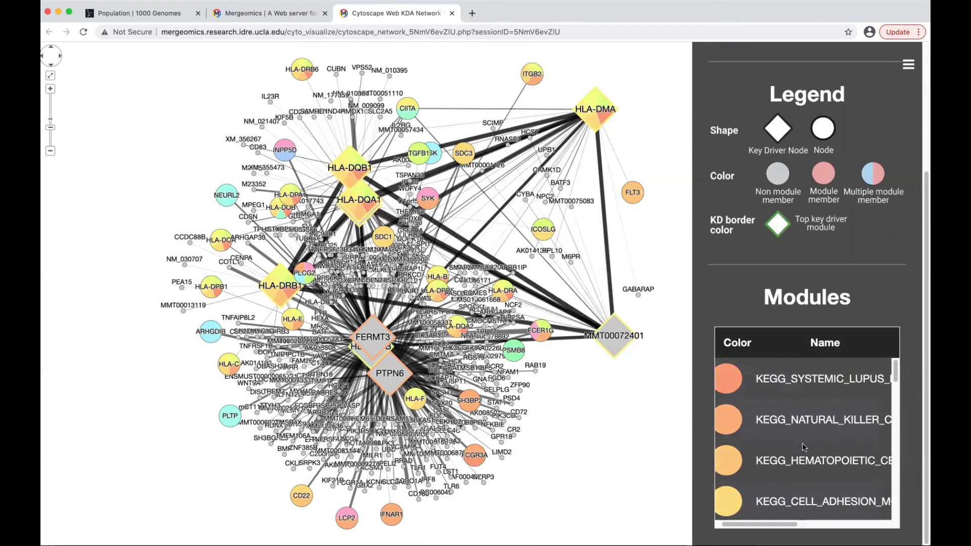
scroll(769, 263, up, 3)
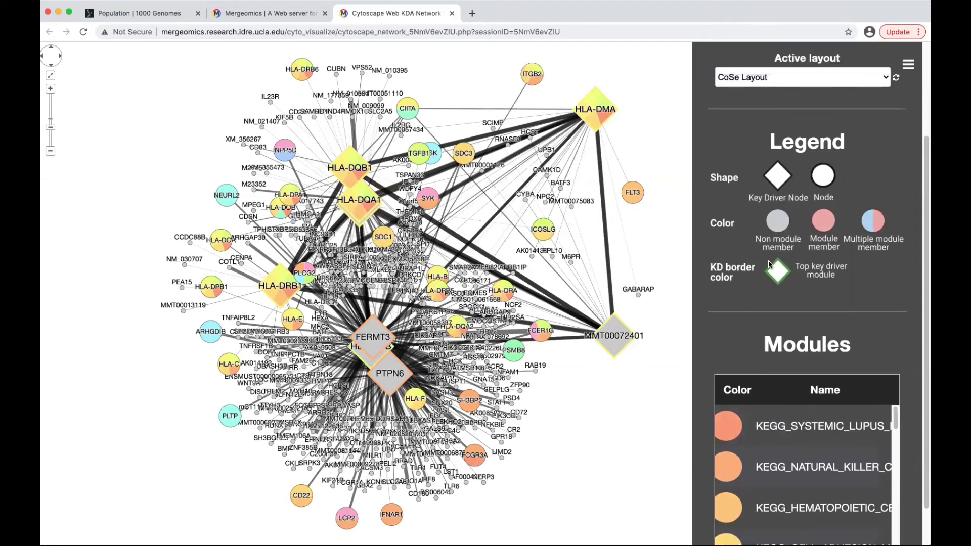
scroll(768, 263, up, 2)
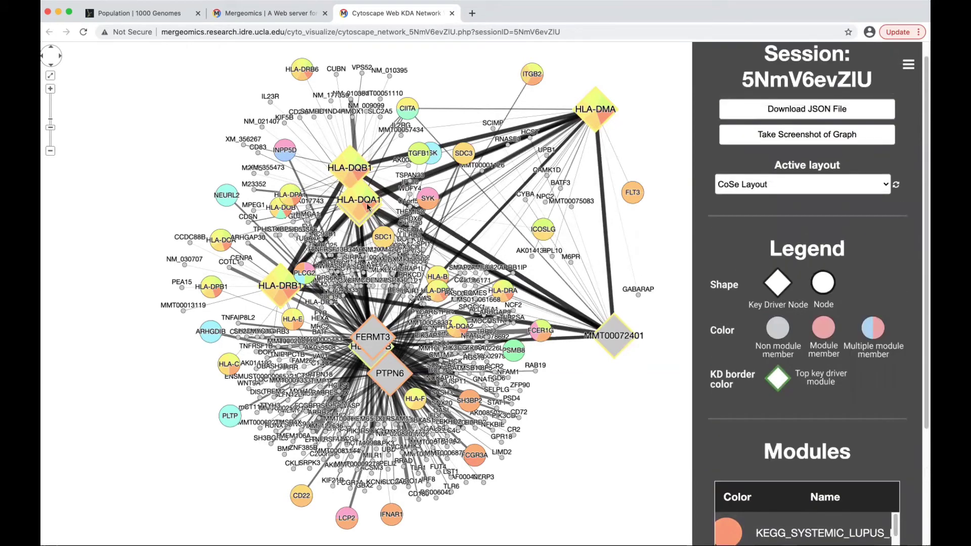
Pull apart the clustered nodes around HLA-DQA1 and CD74, and move HLA-DPA1, HLA-DOB, HLA-DRB1, HLA-E and HLA-C outward.
drag(362, 207, 261, 171)
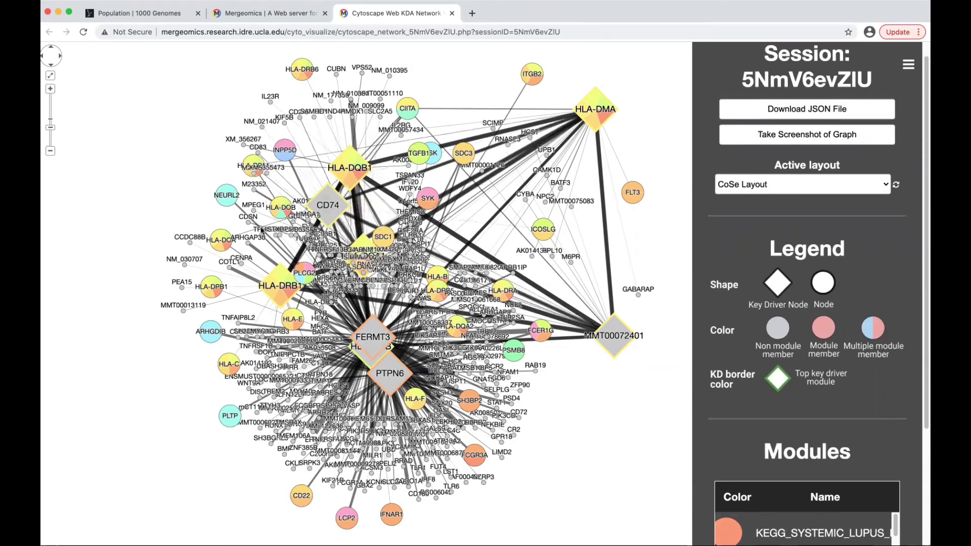
drag(280, 209, 261, 225)
drag(282, 287, 262, 288)
drag(292, 323, 274, 343)
drag(229, 364, 219, 362)
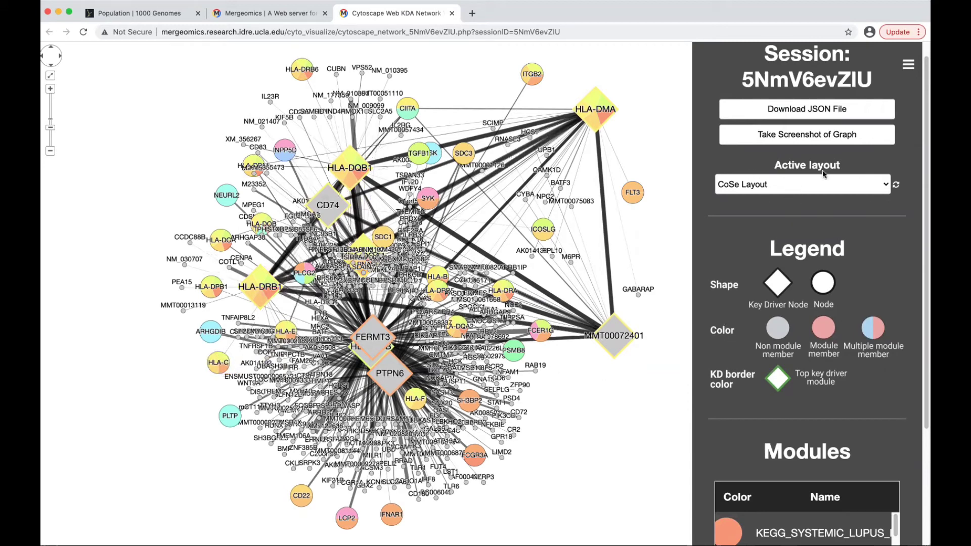
Try the Concentric Layout and the Concentric by centrality layout on the key driver subnetwork.
click(841, 186)
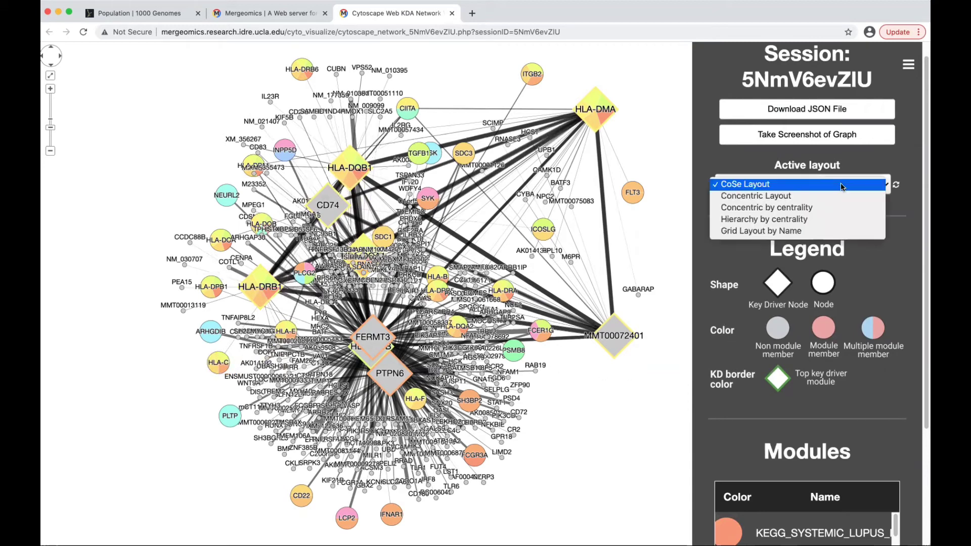
click(805, 197)
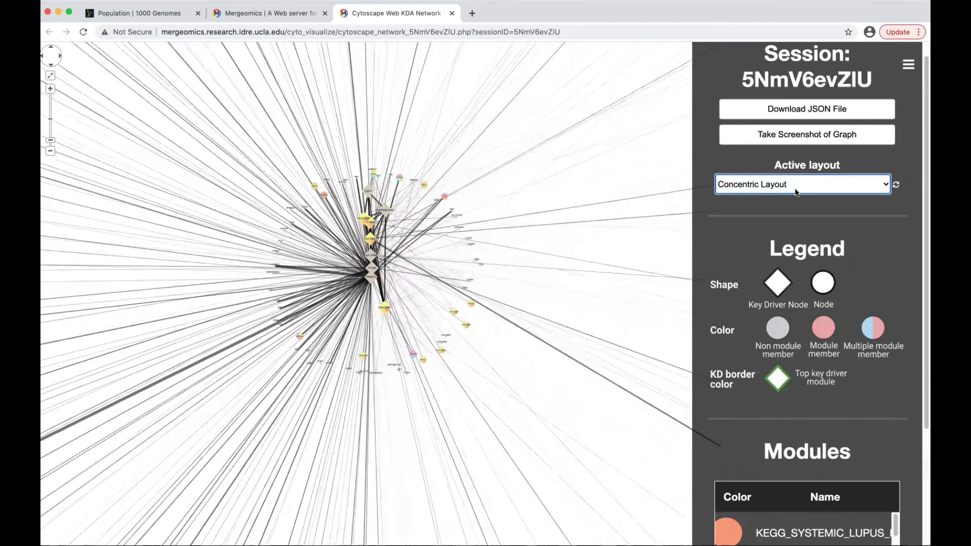
click(796, 190)
click(799, 196)
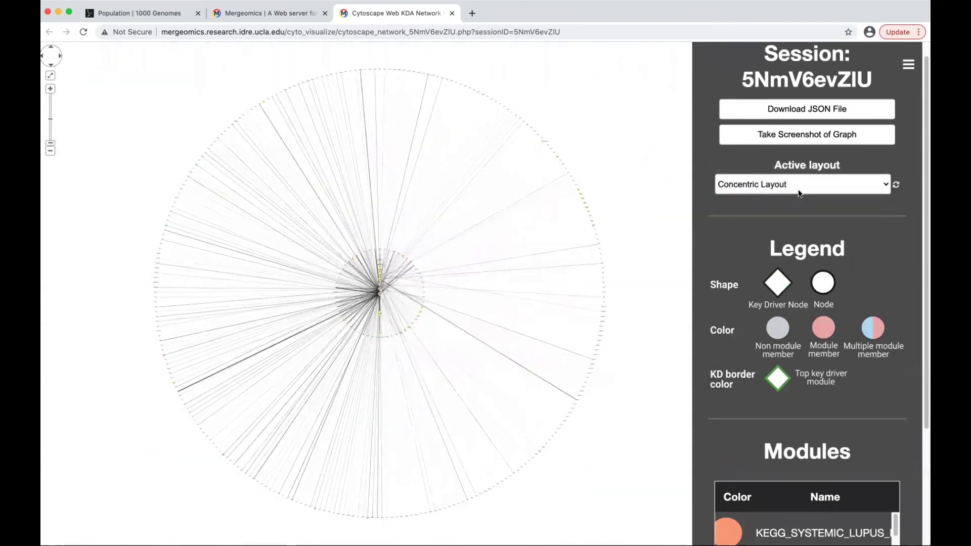
Switch the subnetwork layout to Hierarchy by centrality, followed by Grid Layout by Name.
click(801, 190)
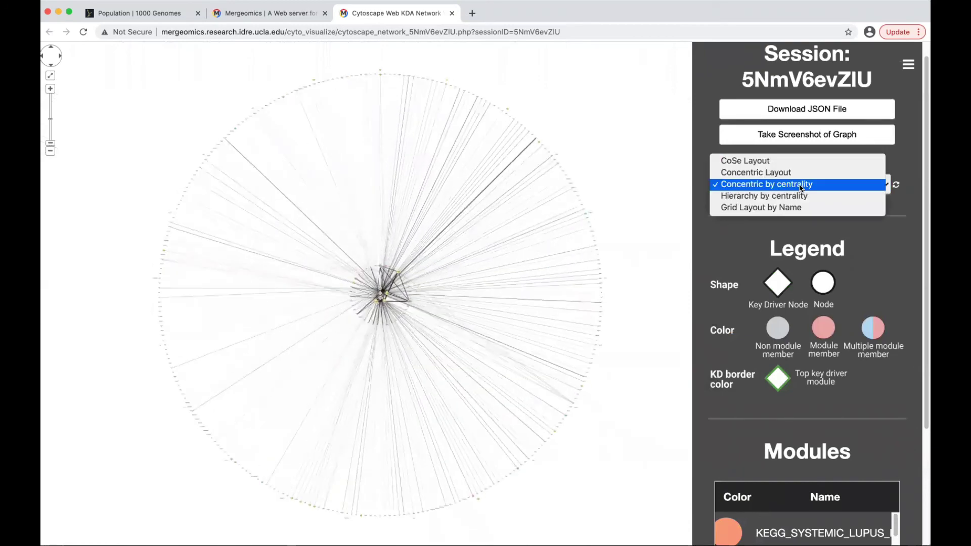
click(798, 196)
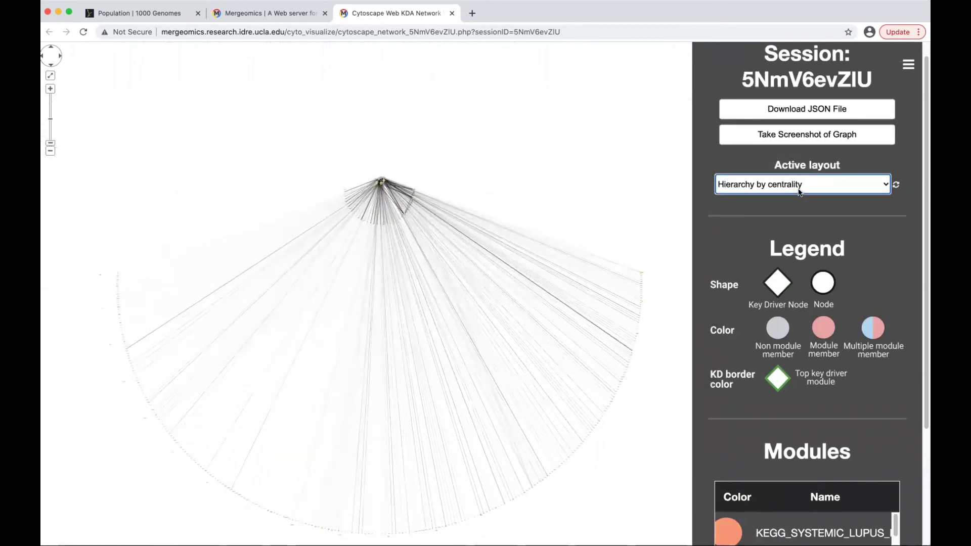
click(799, 190)
click(798, 196)
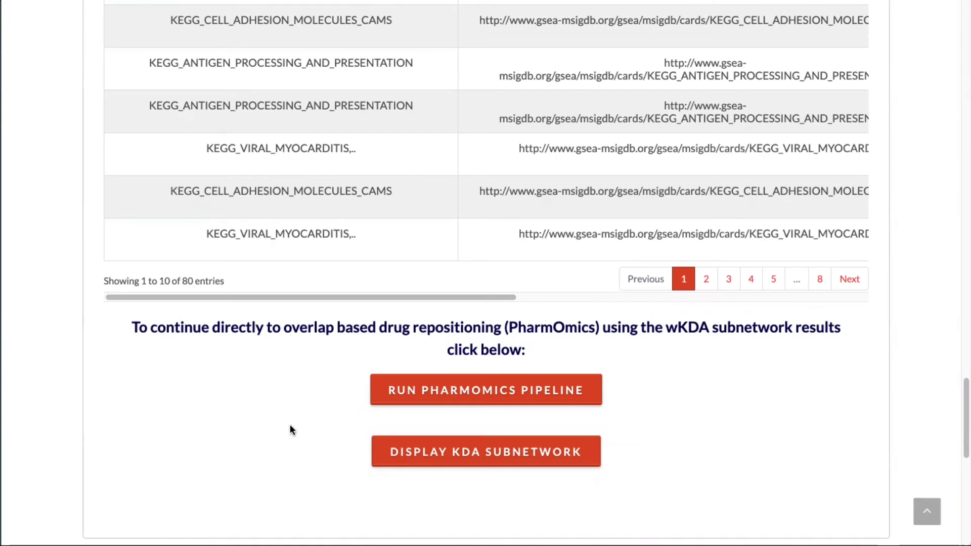
Start the PharmOmics pipeline from the wKDA subnetwork results and choose Network Based Drug Repositioning.
click(451, 395)
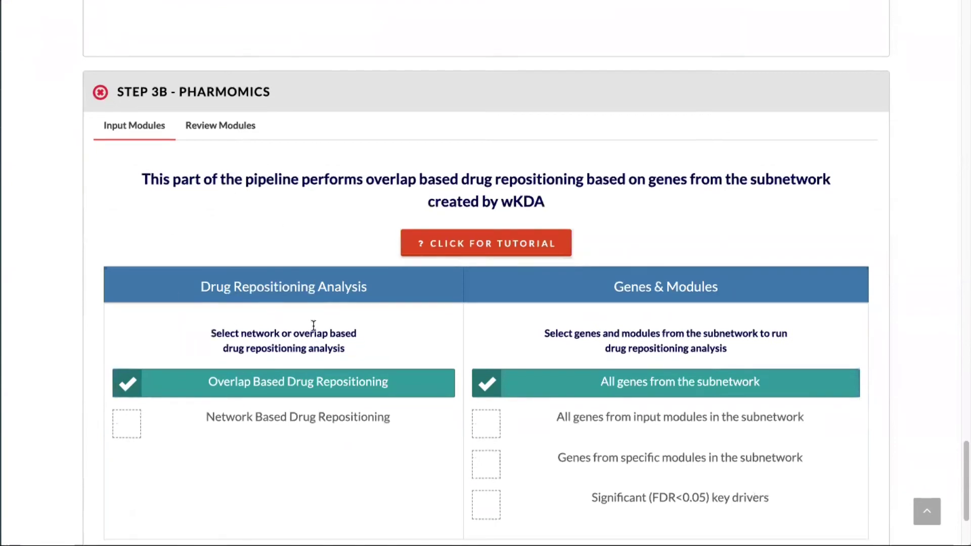
scroll(316, 327, down, 1)
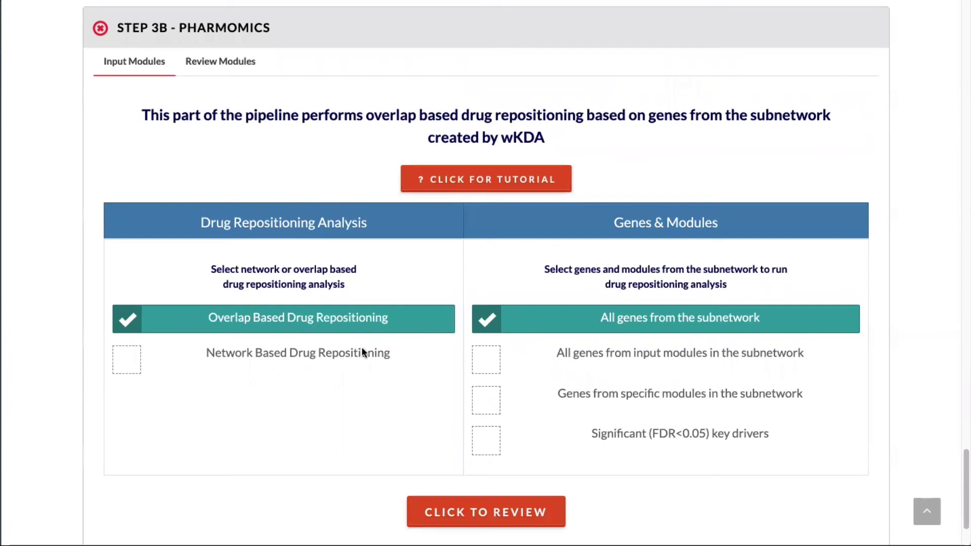
click(266, 363)
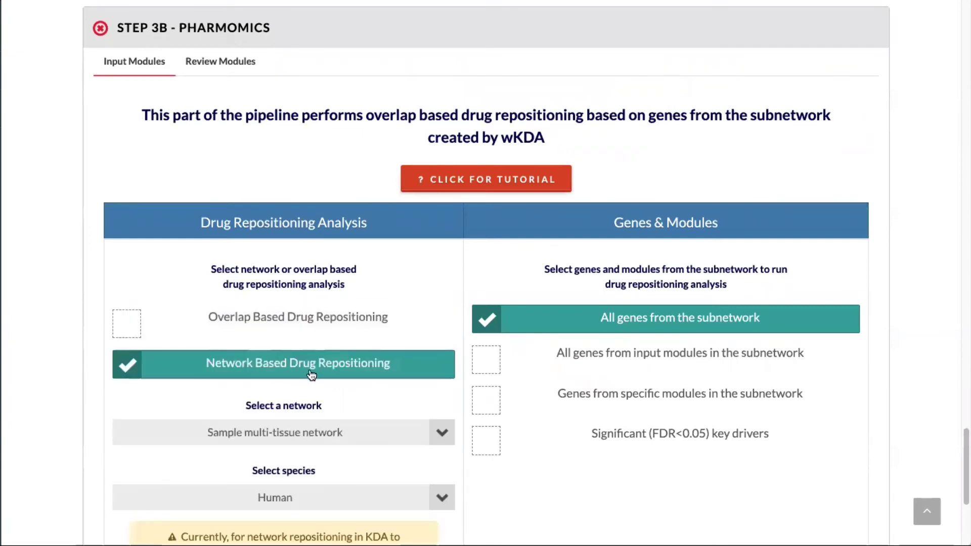
scroll(312, 373, down, 2)
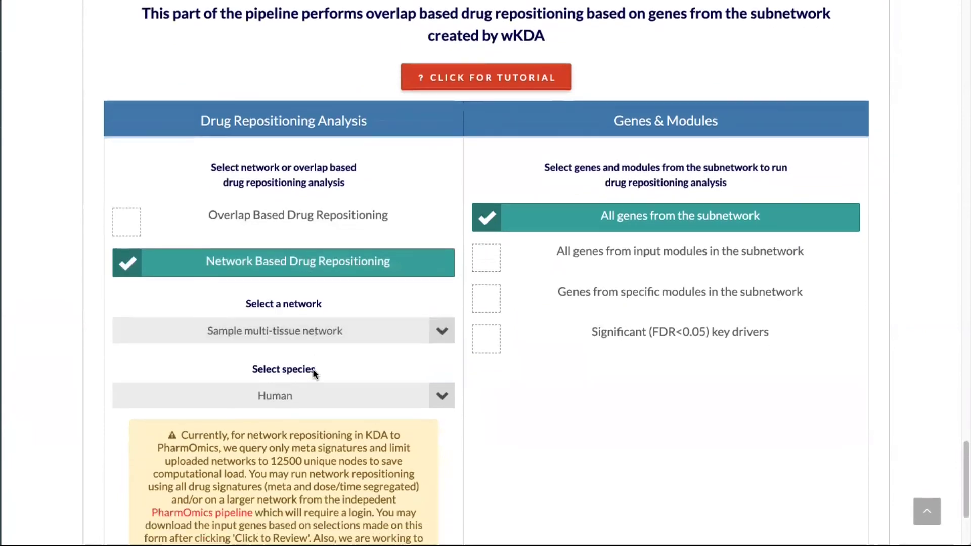
Set the repositioning network to Sample multi-tissue network and the species to Human.
click(286, 331)
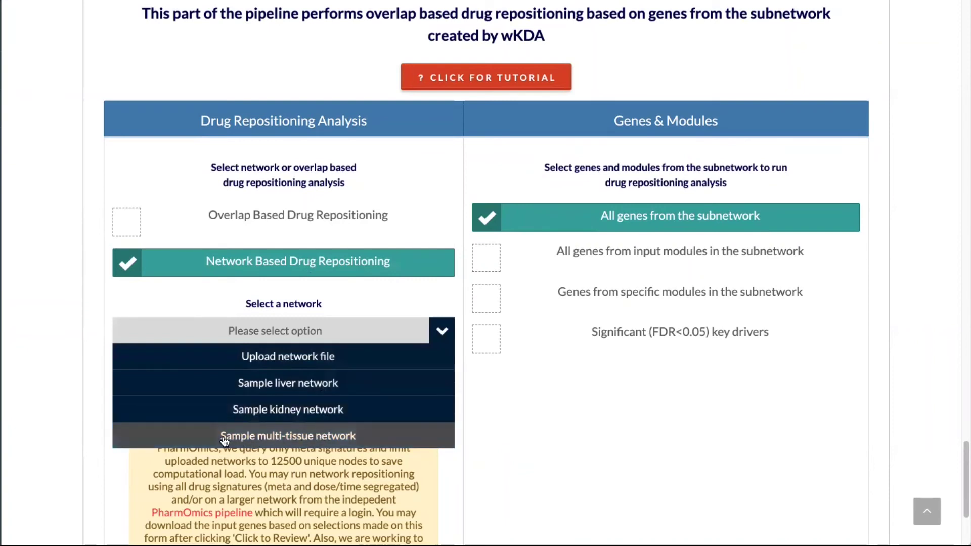
click(337, 440)
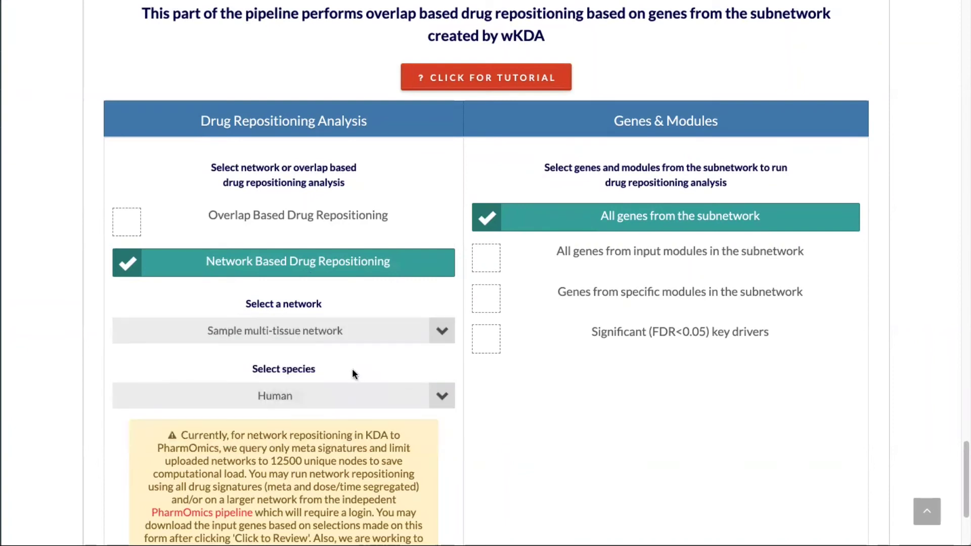
scroll(351, 368, down, 1)
click(276, 336)
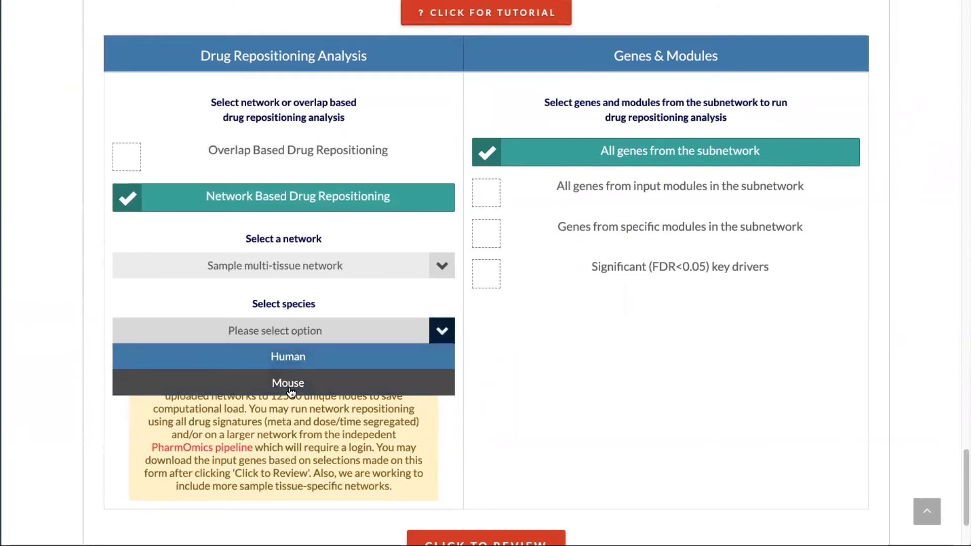
click(288, 357)
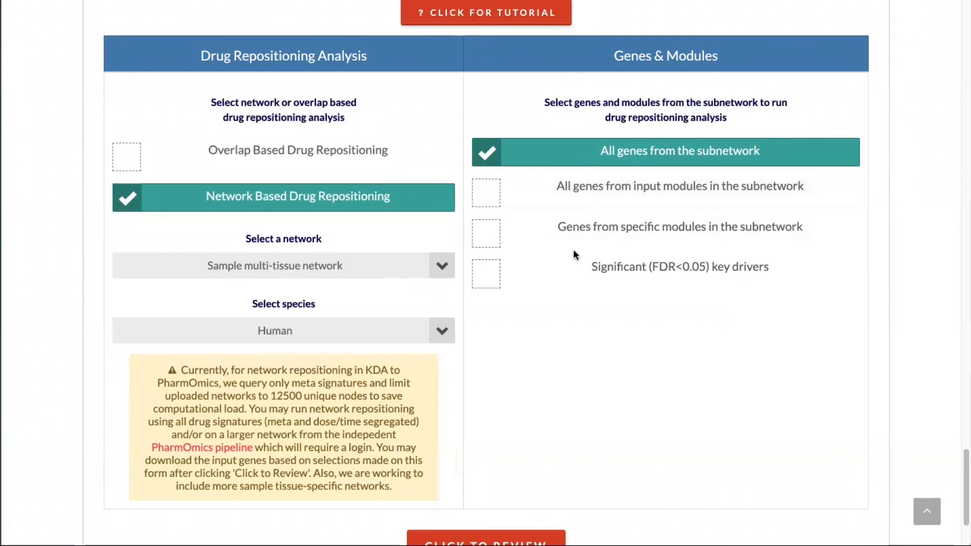
Submit the PharmOmics selections for review and run the network based drug repositioning on all genes from the subnetwork.
scroll(593, 324, down, 3)
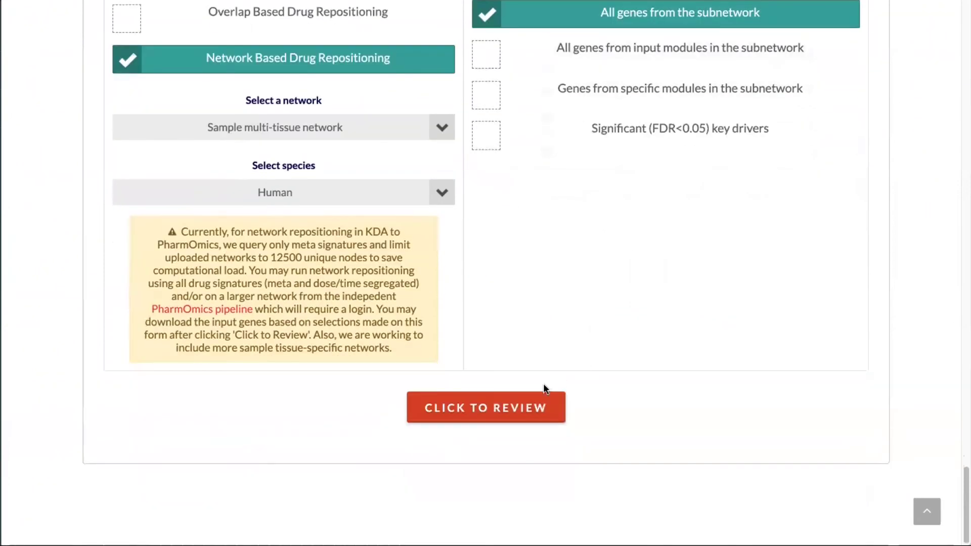
click(512, 420)
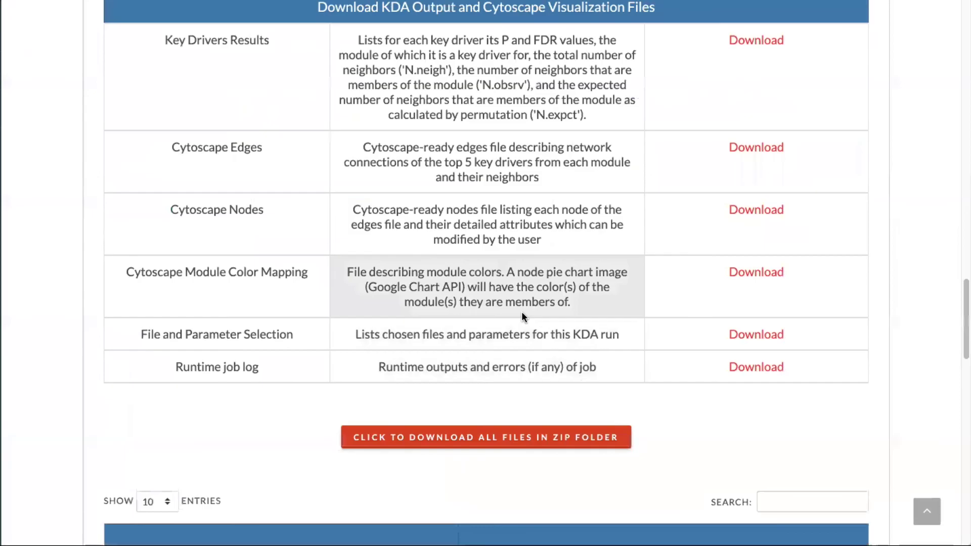
scroll(525, 328, down, 20)
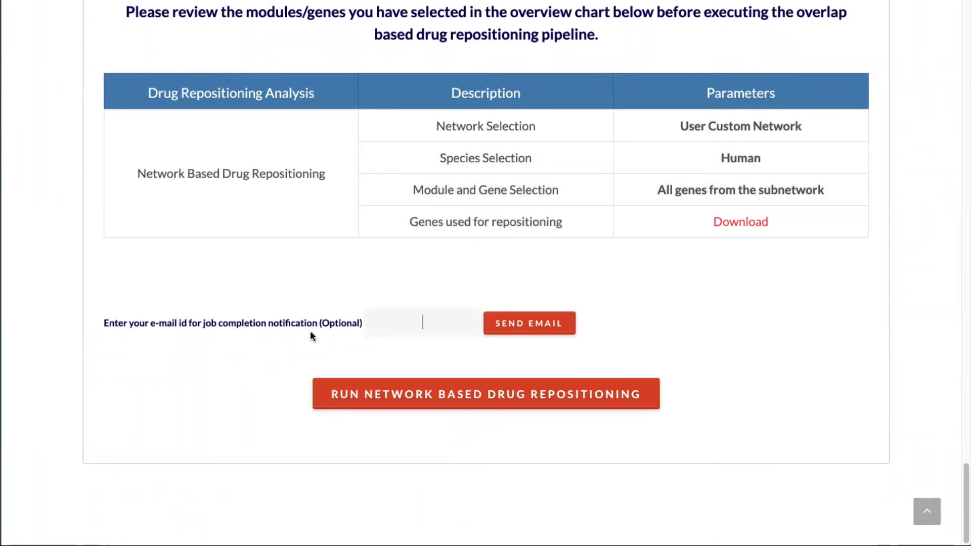
click(438, 331)
click(428, 405)
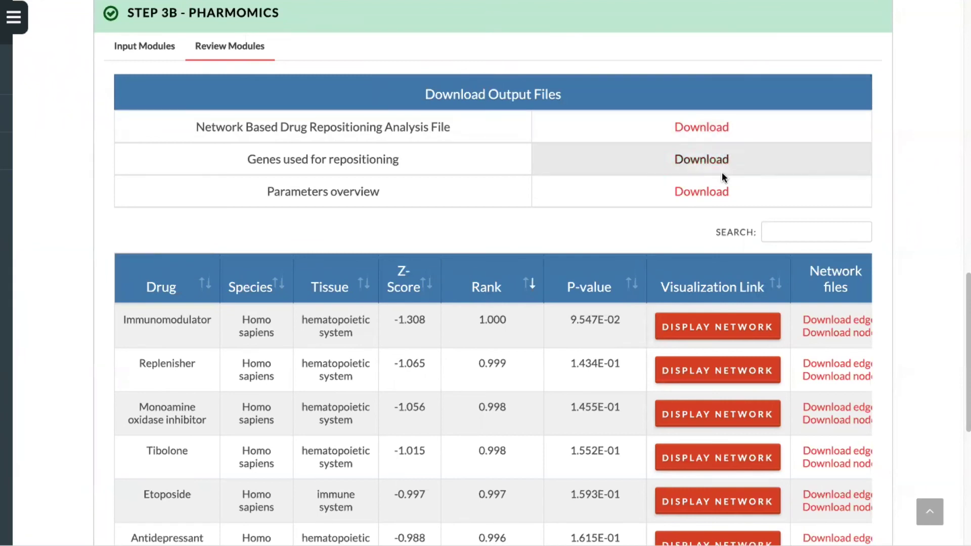
Examine the drug repositioning results table and a drug's network of input and drug genes.
scroll(127, 223, down, 2)
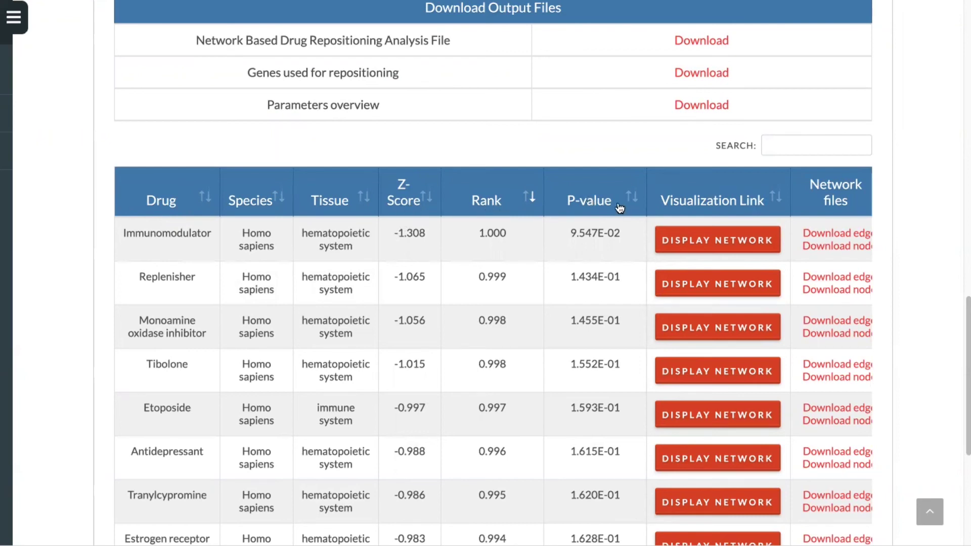
scroll(828, 204, right, 1)
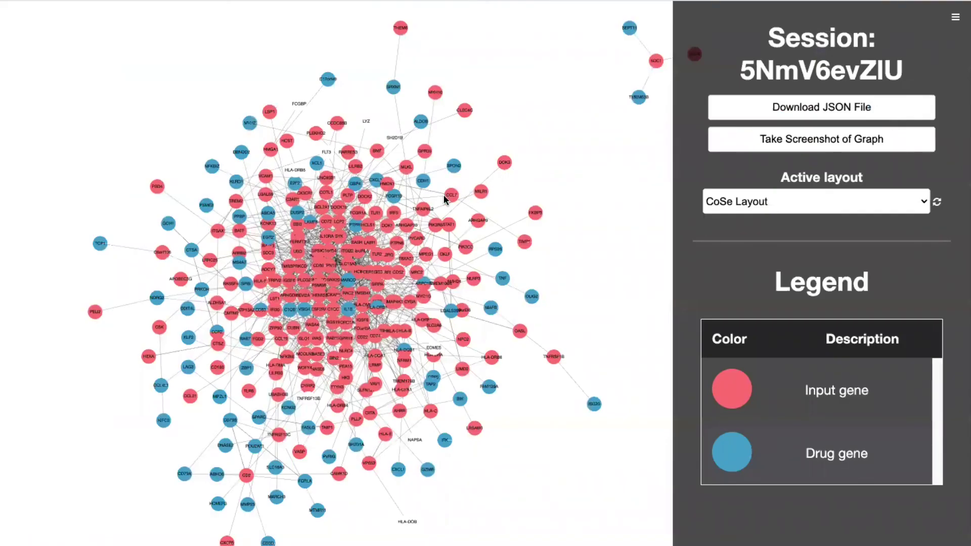
scroll(429, 242, up, 3)
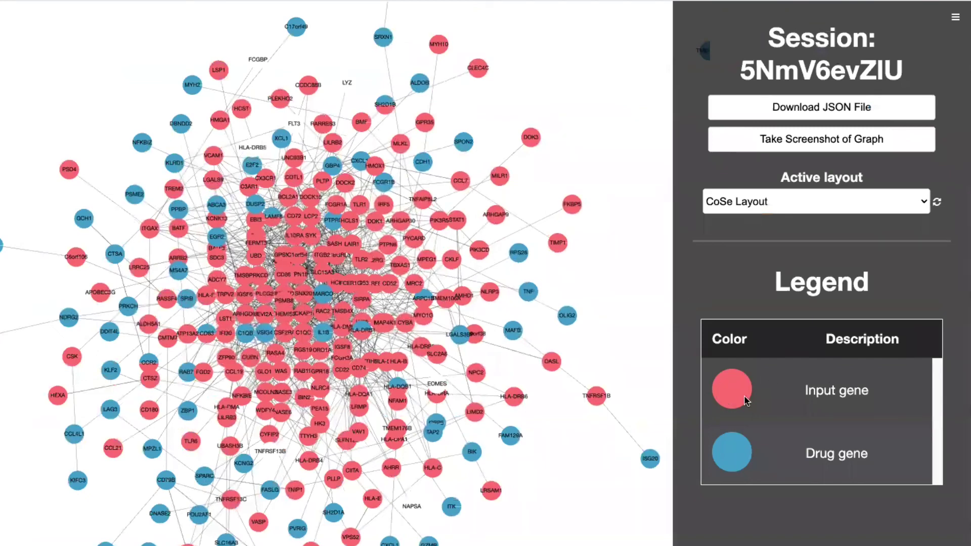
Reposition the TNFRSF1B and ISG20 nodes at the drug network's edge and shift PIK3R5 and CDH1 slightly away from their neighbors.
click(596, 396)
drag(602, 350, 606, 341)
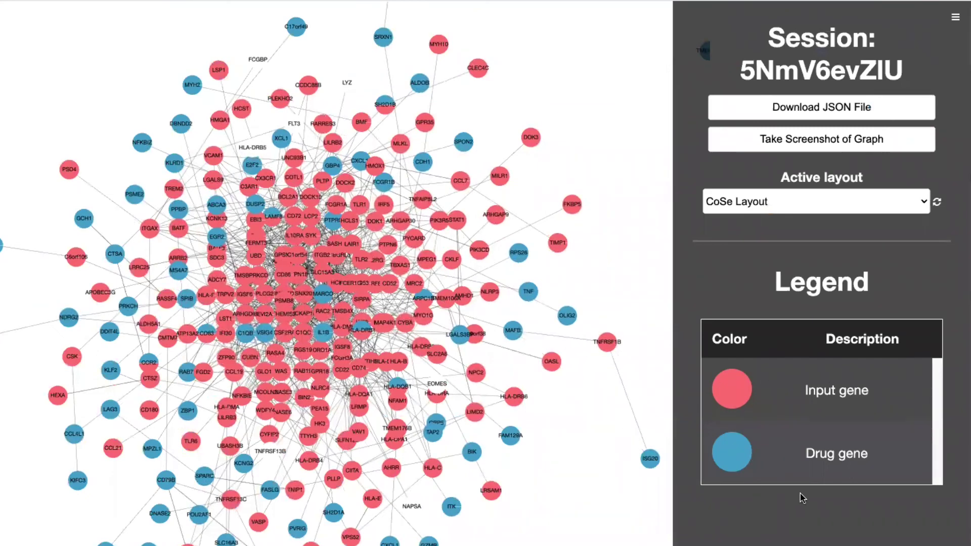
drag(649, 457, 579, 448)
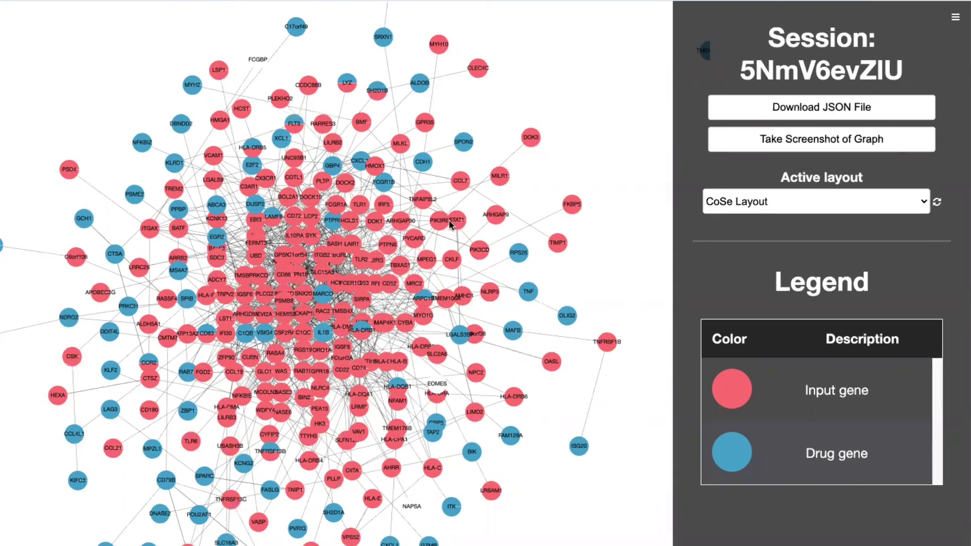
drag(453, 220, 455, 239)
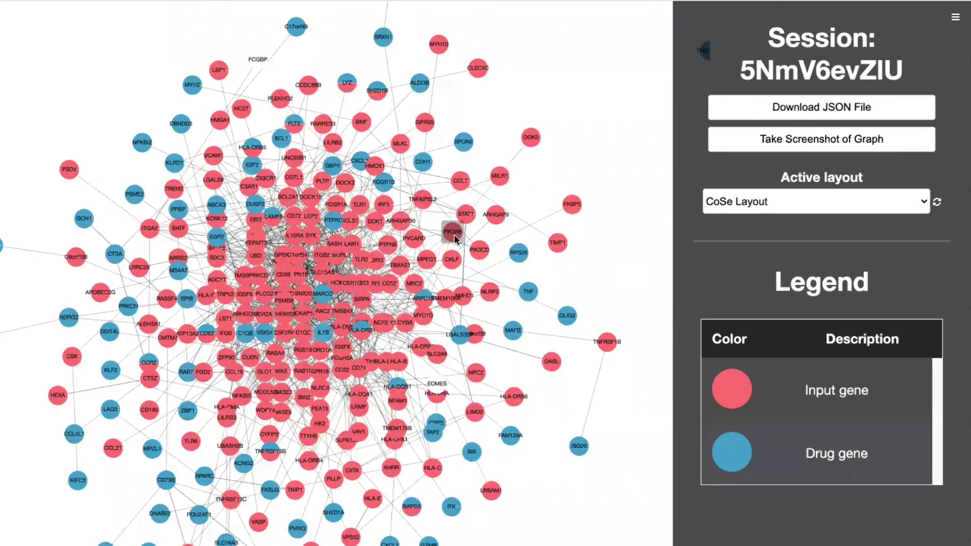
drag(424, 161, 434, 162)
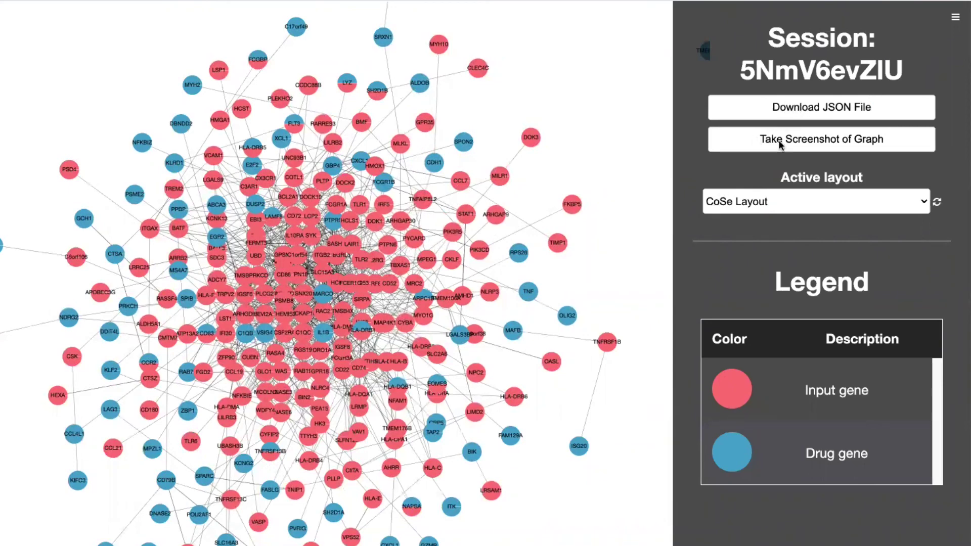
Switch the drug network to the Concentric Layout.
click(761, 207)
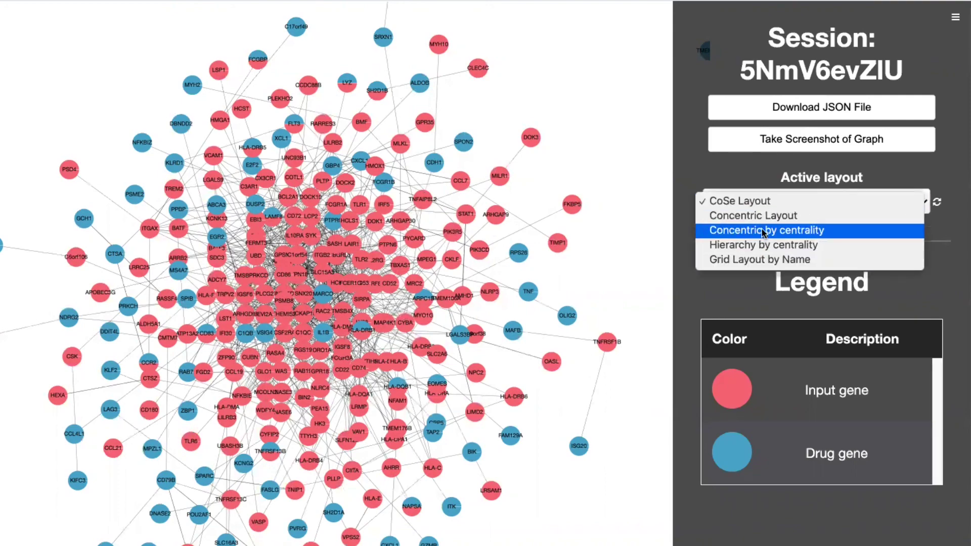
click(758, 216)
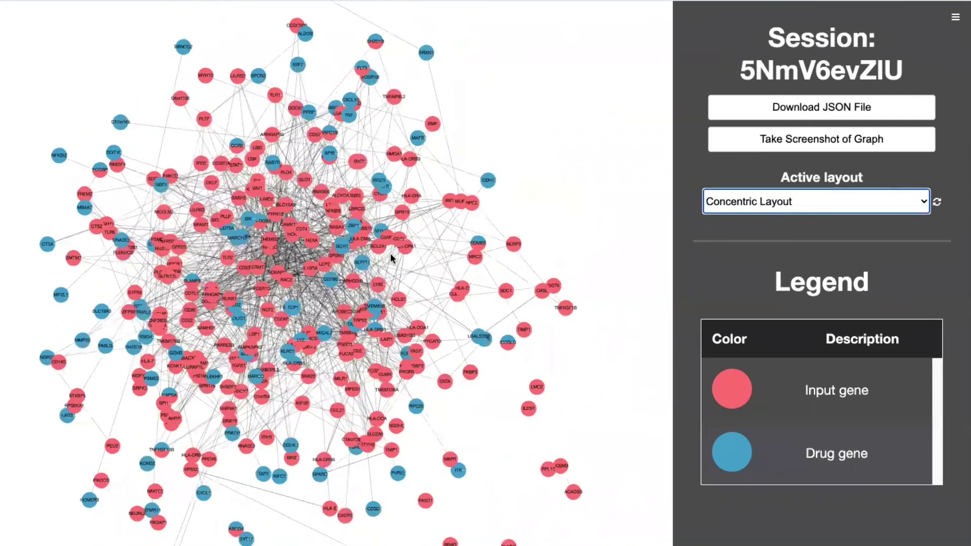